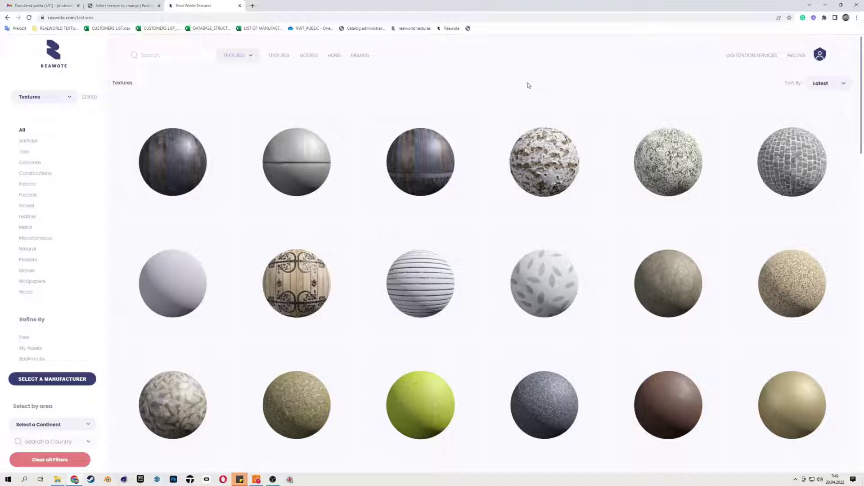
Filter the textures to the free ones and download HEXAGON-TERRACOTTA-FLOOR as a ZIP at 4K resolution.
{"action": "left_click", "coordinate": [20, 337]}
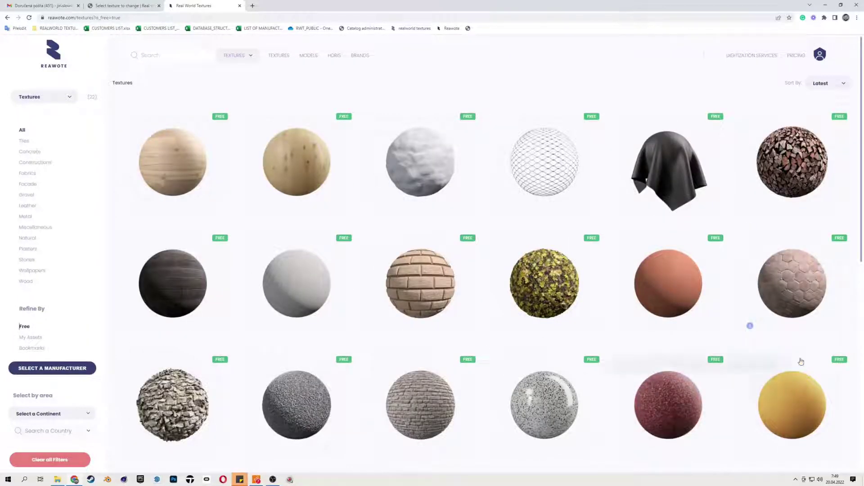
{"action": "left_click", "coordinate": [819, 291]}
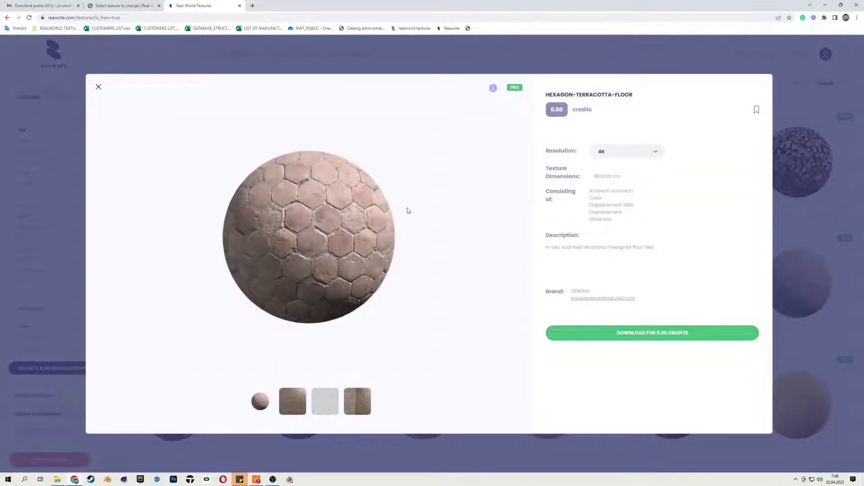
{"action": "left_click", "coordinate": [603, 155]}
{"action": "left_click", "coordinate": [693, 153]}
{"action": "left_click", "coordinate": [673, 333]}
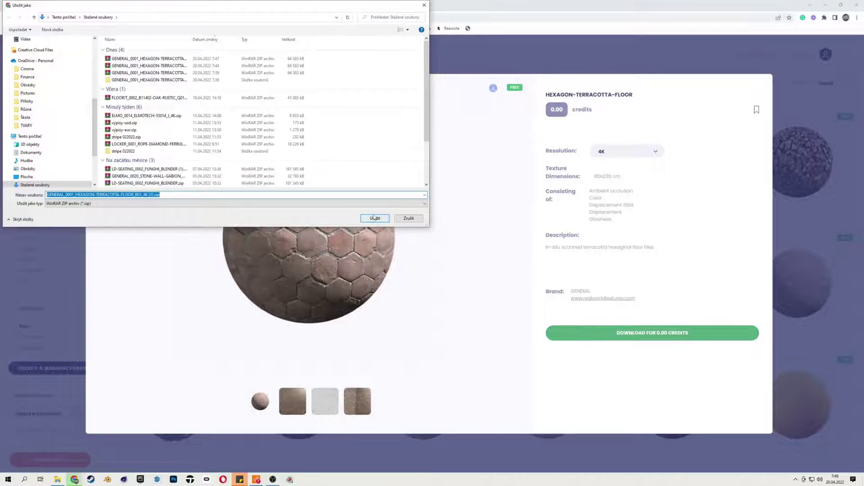
{"action": "left_click", "coordinate": [375, 217]}
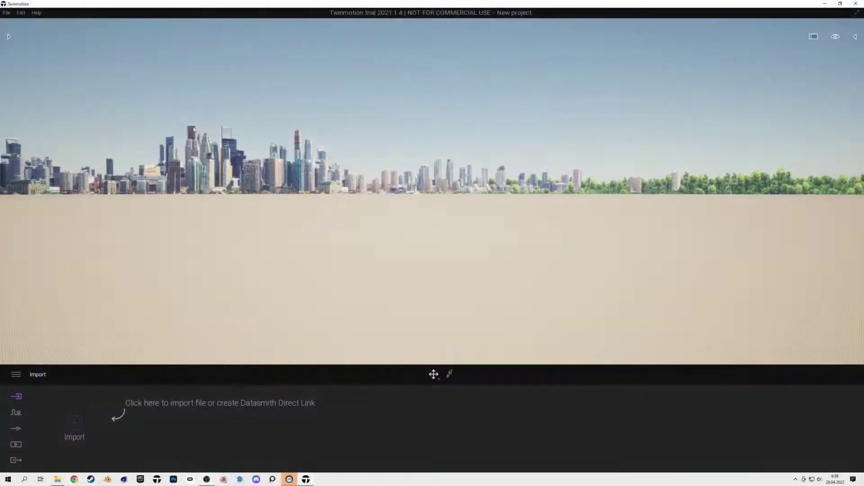
In Twinmotion, place a Plane 10m primitive from the object library on the ground in front of the skyline.
{"action": "left_click", "coordinate": [9, 37]}
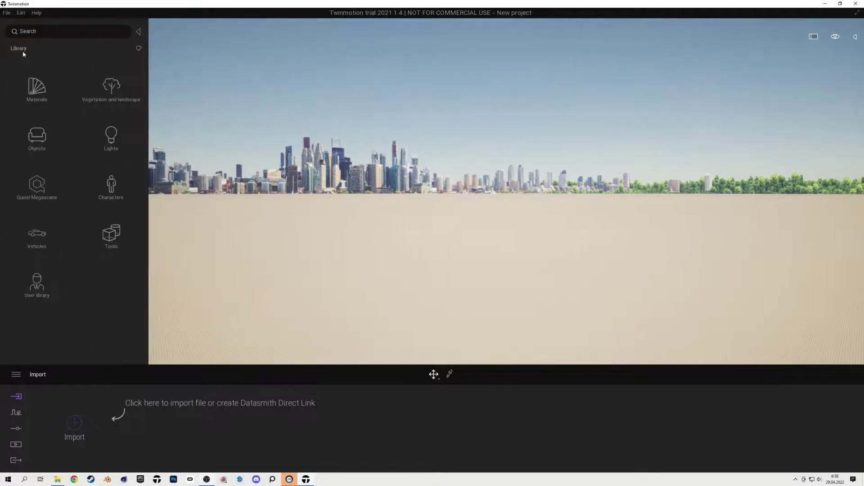
{"action": "left_click", "coordinate": [41, 143]}
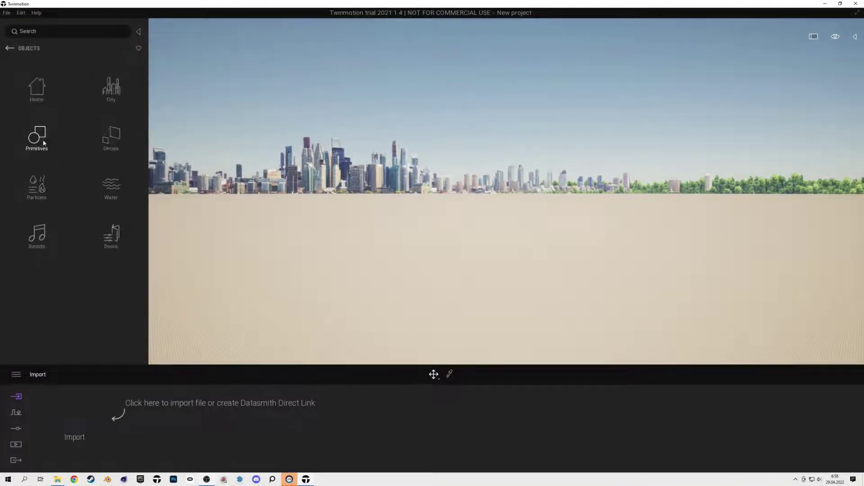
{"action": "left_click", "coordinate": [41, 147]}
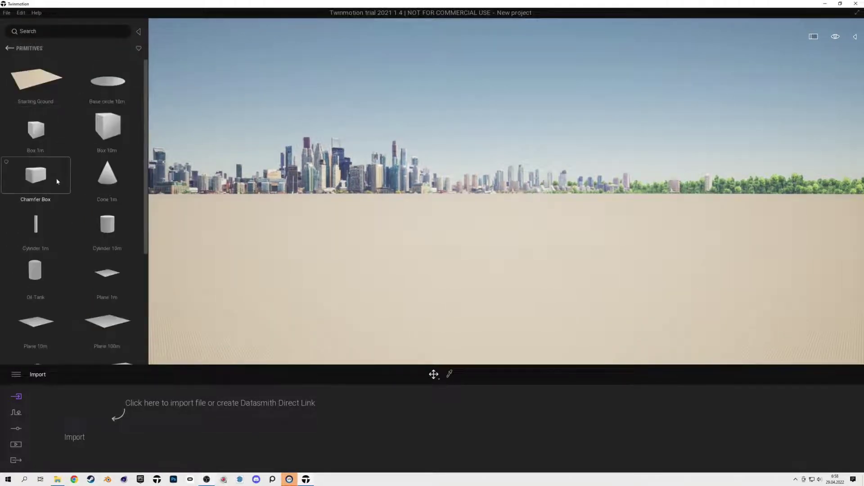
{"action": "left_click_drag", "start_coordinate": [57, 328], "coordinate": [441, 316]}
{"action": "scroll", "coordinate": [441, 316], "scroll_direction": "up", "scroll_amount": 3}
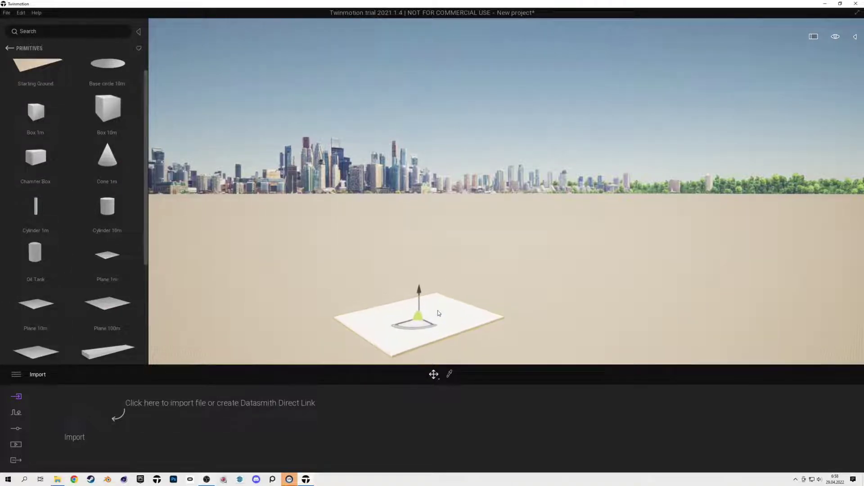
{"action": "middle_click_drag", "start_coordinate": [426, 321], "coordinate": [415, 294], "text": "shift"}
{"action": "scroll", "coordinate": [415, 294], "scroll_direction": "up", "scroll_amount": 1}
{"action": "left_click_drag", "start_coordinate": [415, 295], "coordinate": [395, 306]}
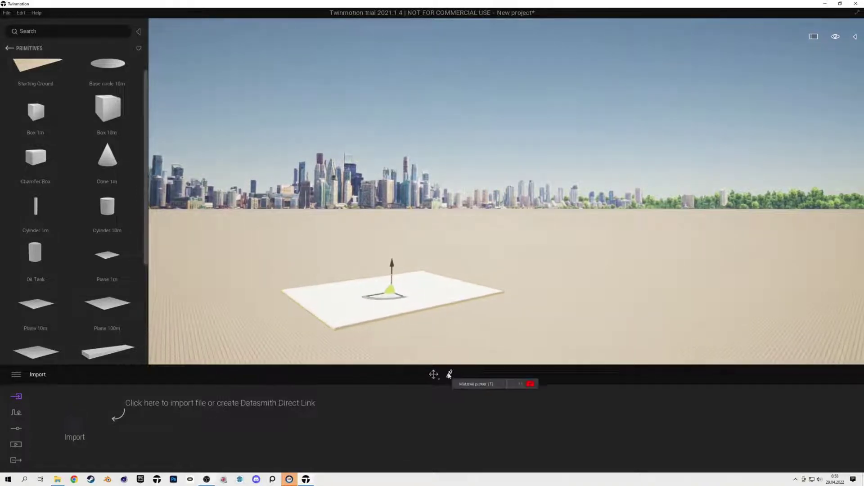
Load GENERAL_0001_HEXAGON-TERRACOTTA-FLOOR_COL_4K.jpg from the downloaded texture's 4K folder as the colour texture of the plane's material.
{"action": "left_click", "coordinate": [383, 309]}
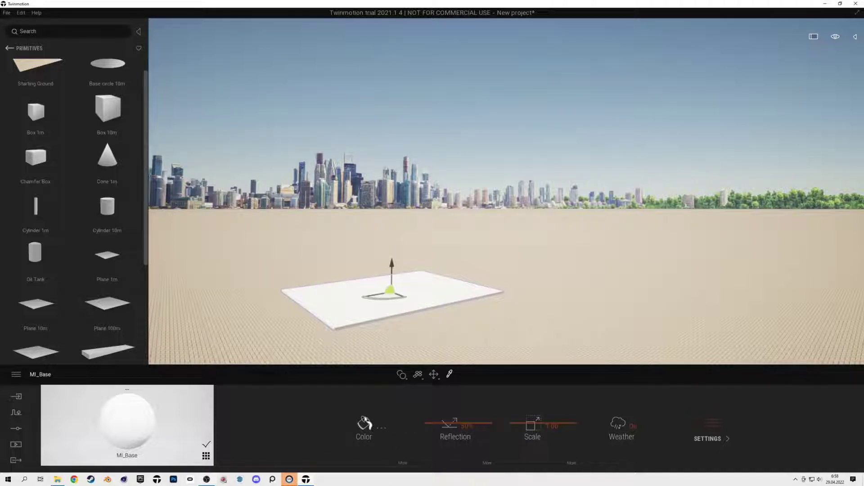
{"action": "left_click", "coordinate": [405, 462]}
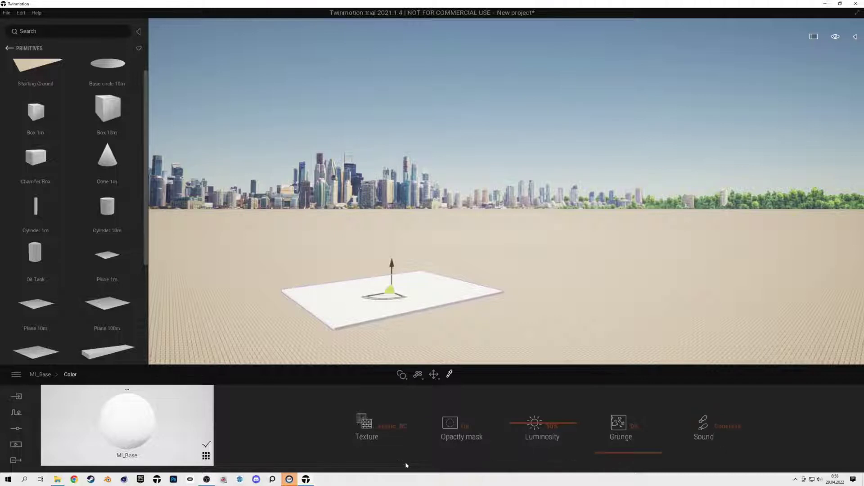
{"action": "right_click", "coordinate": [380, 431]}
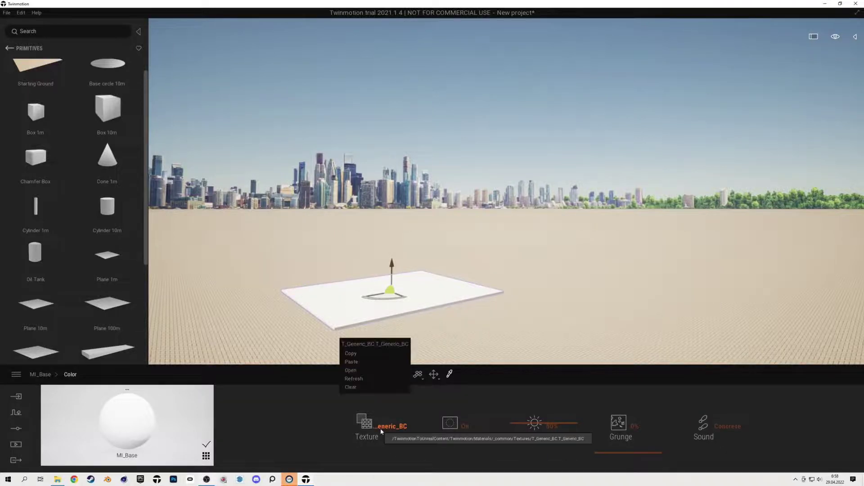
{"action": "left_click", "coordinate": [355, 370]}
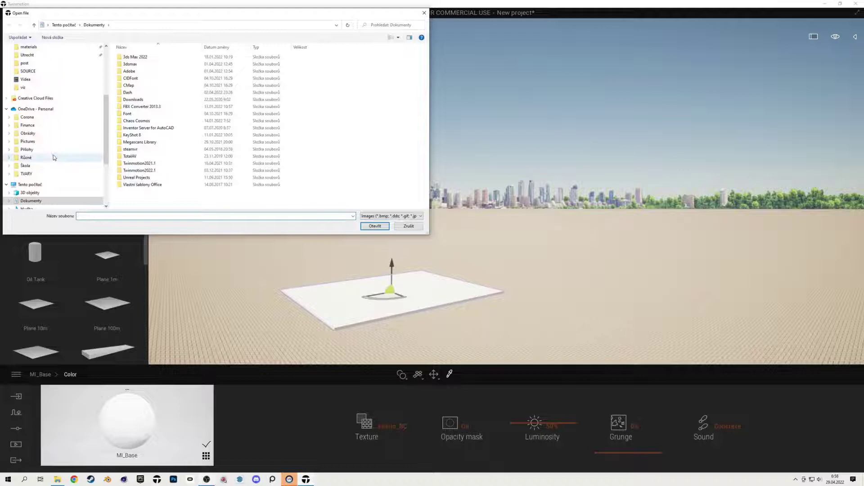
{"action": "scroll", "coordinate": [54, 158], "scroll_direction": "up", "scroll_amount": 5}
{"action": "left_click", "coordinate": [45, 64]}
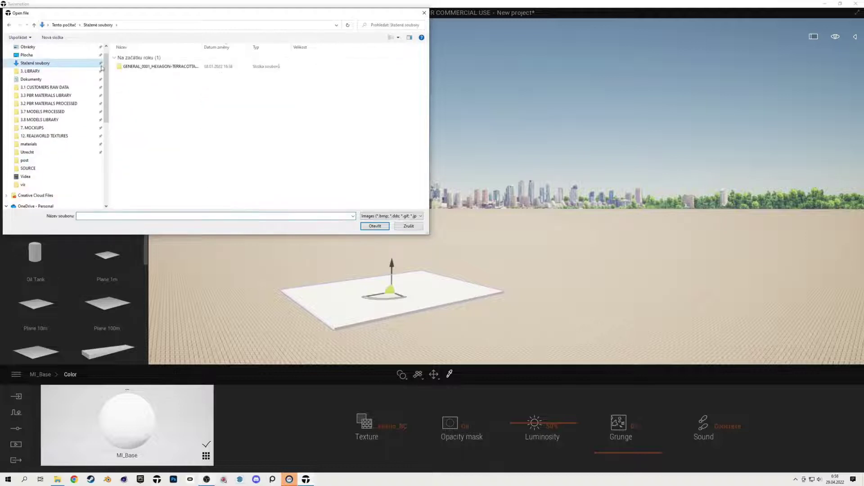
{"action": "double_click", "coordinate": [162, 68]}
{"action": "double_click", "coordinate": [163, 57]}
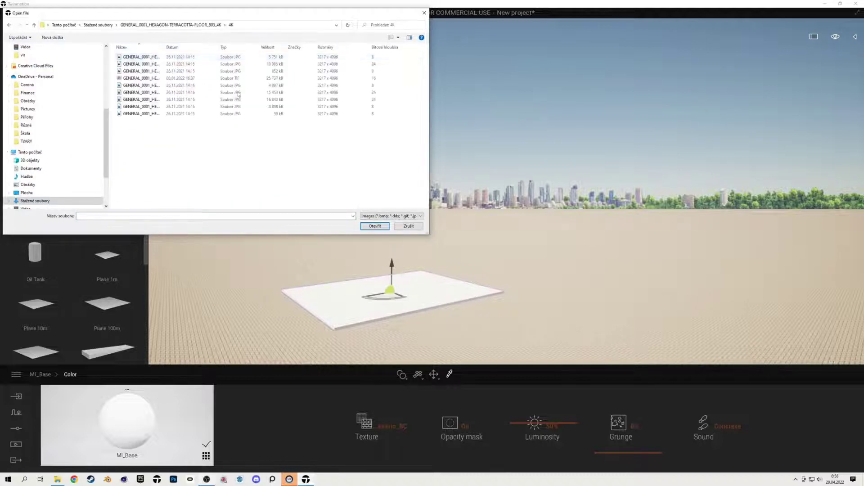
{"action": "left_click_drag", "start_coordinate": [164, 45], "coordinate": [266, 46]}
{"action": "left_click", "coordinate": [254, 65]}
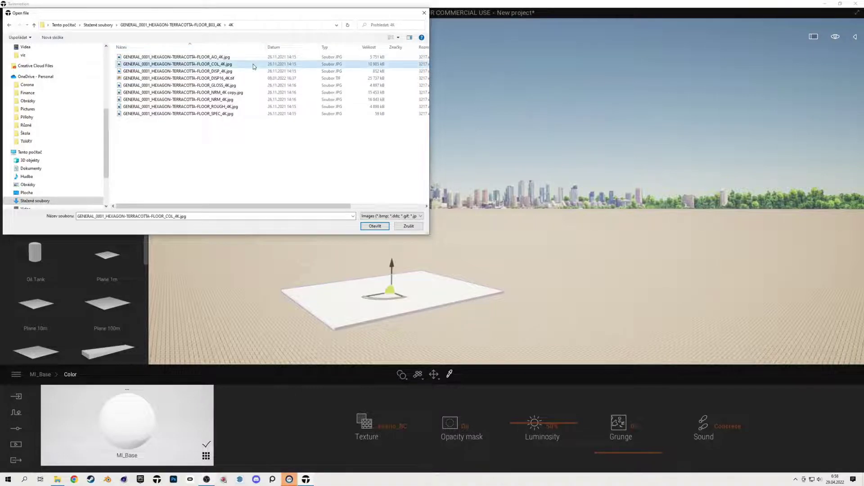
{"action": "left_click", "coordinate": [399, 38]}
{"action": "left_click", "coordinate": [425, 12]}
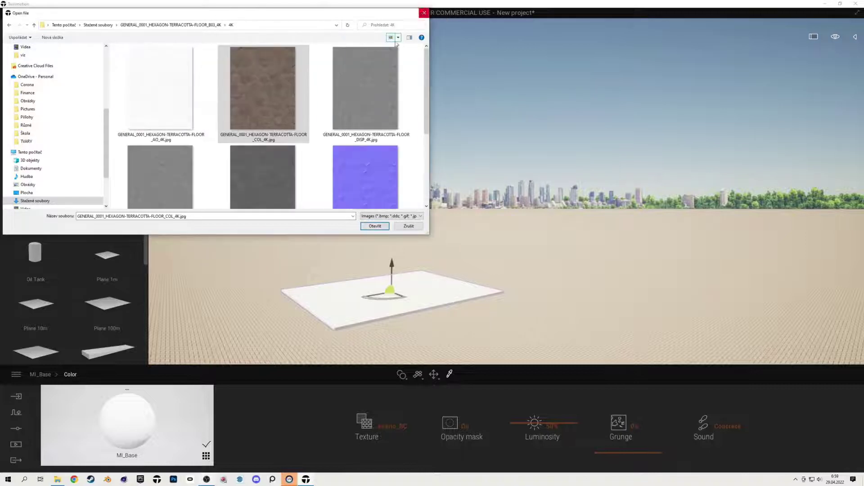
{"action": "left_click", "coordinate": [375, 226]}
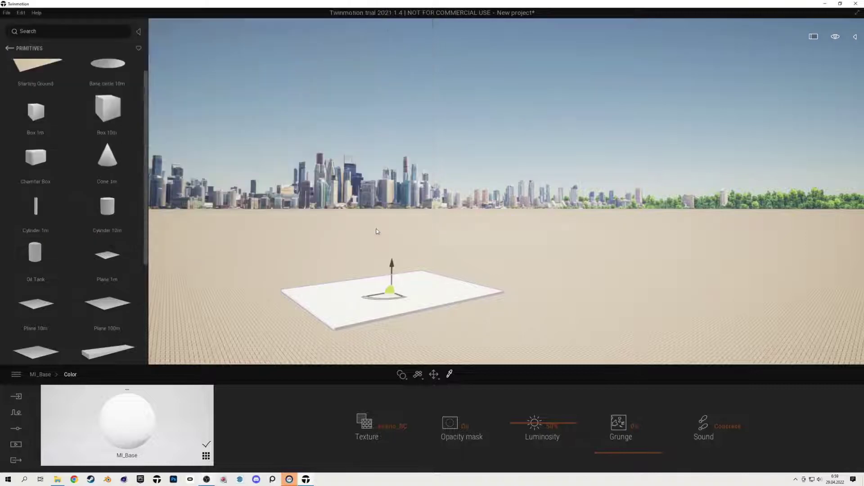
Load GENERAL_0001_HEXAGON-TERRACOTTA-FLOOR_ROUGH_4K.jpg as the reflection texture of the plane's material.
{"action": "scroll", "coordinate": [377, 333], "scroll_direction": "up", "scroll_amount": 3}
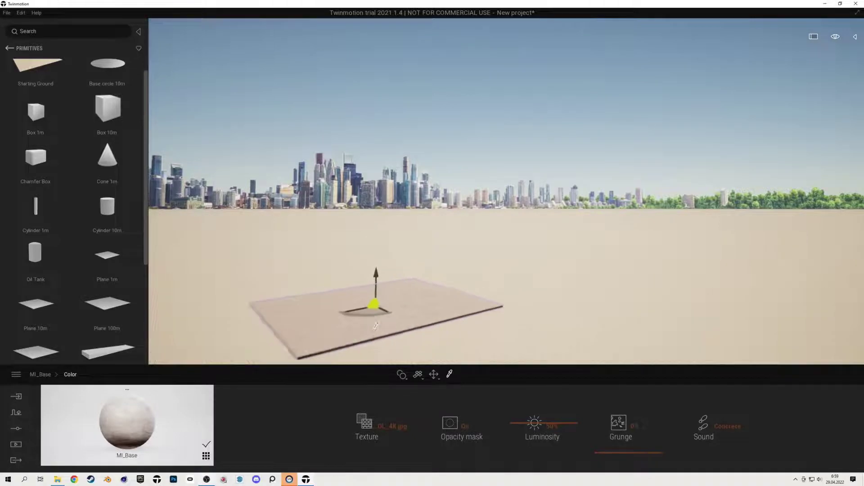
{"action": "middle_click_drag", "start_coordinate": [378, 332], "coordinate": [353, 298], "text": "shift"}
{"action": "scroll", "coordinate": [357, 302], "scroll_direction": "up", "scroll_amount": 3}
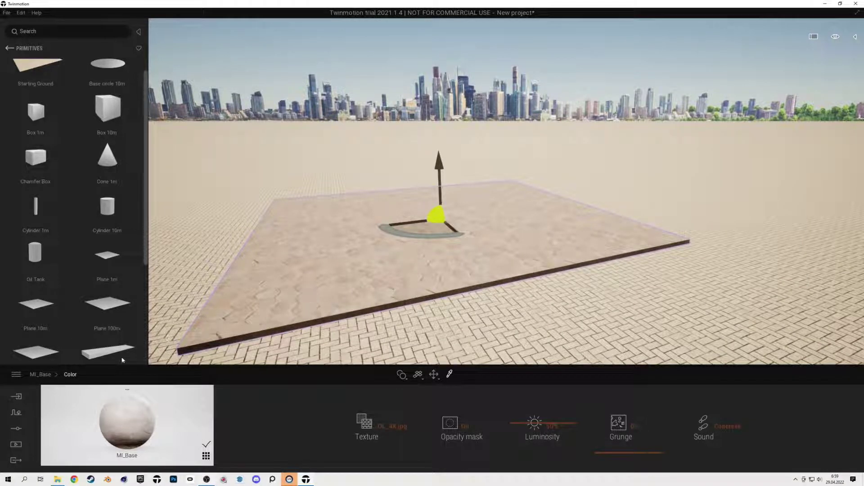
{"action": "left_click", "coordinate": [43, 378]}
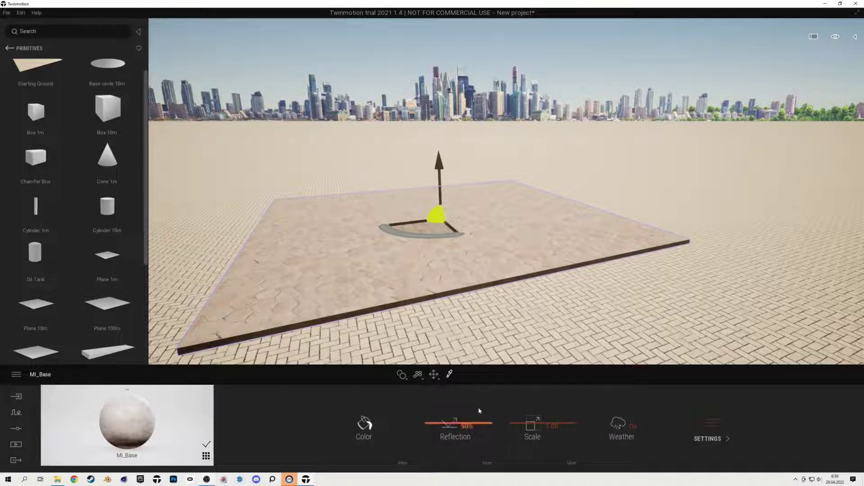
{"action": "left_click", "coordinate": [486, 464]}
{"action": "right_click", "coordinate": [535, 433]}
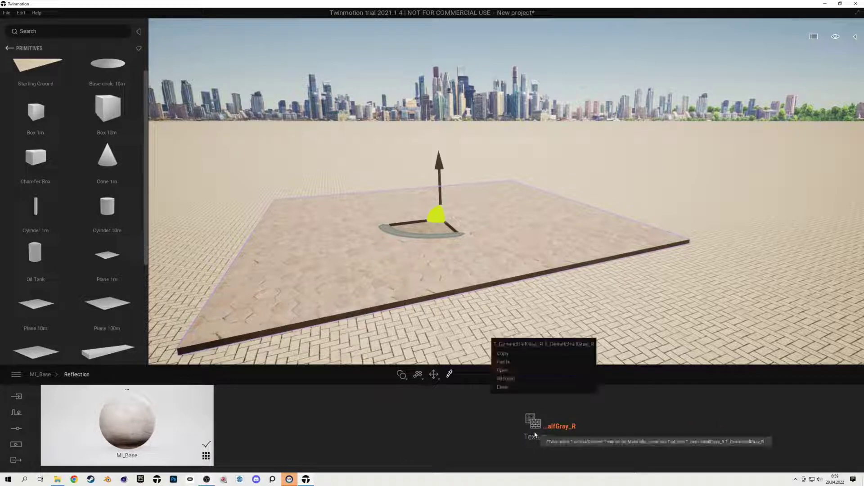
{"action": "left_click", "coordinate": [503, 371]}
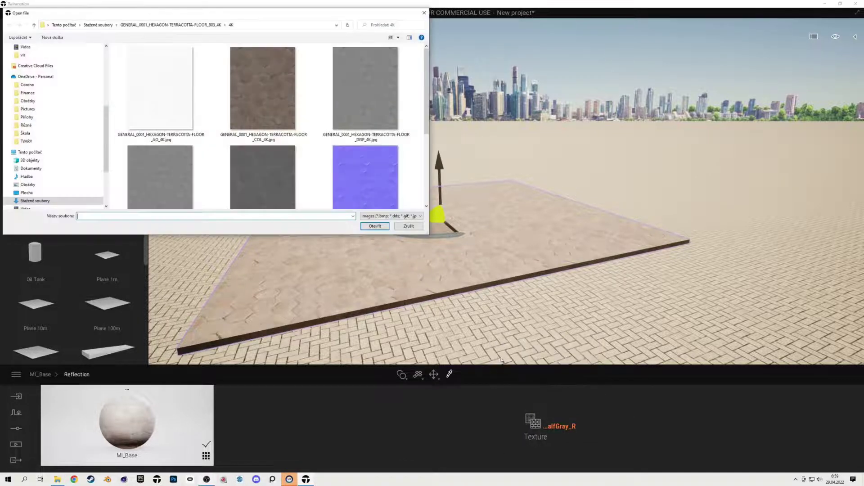
{"action": "scroll", "coordinate": [326, 165], "scroll_direction": "down", "scroll_amount": 3}
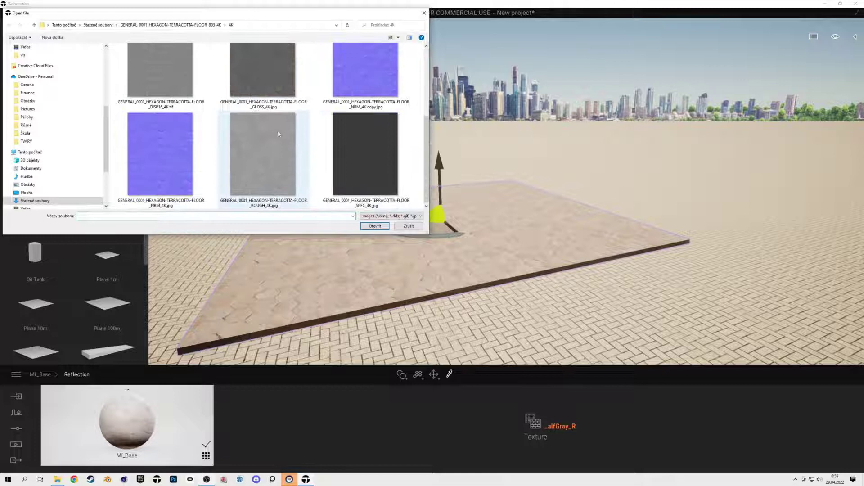
{"action": "left_click", "coordinate": [278, 182]}
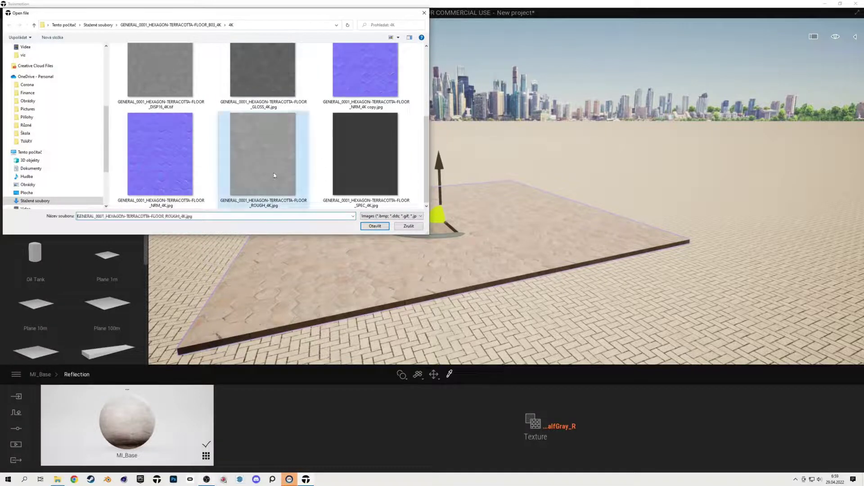
{"action": "left_click", "coordinate": [374, 226]}
{"action": "scroll", "coordinate": [447, 260], "scroll_direction": "up", "scroll_amount": 3}
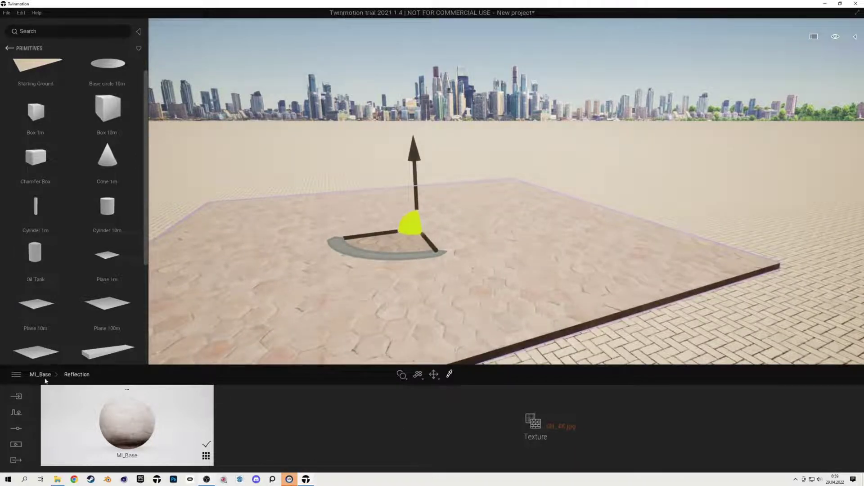
Try out the reflection strength of the plane's material and return it to 50%.
{"action": "left_click", "coordinate": [44, 377]}
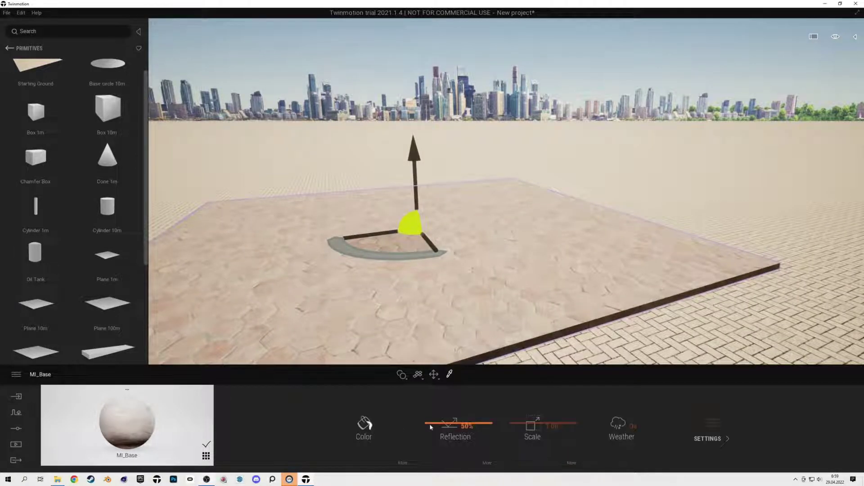
{"action": "mouse_move", "coordinate": [430, 427]}
{"action": "left_mouse_down"}
{"action": "mouse_move", "coordinate": [436, 434]}
{"action": "mouse_move", "coordinate": [444, 418]}
{"action": "left_mouse_up"}
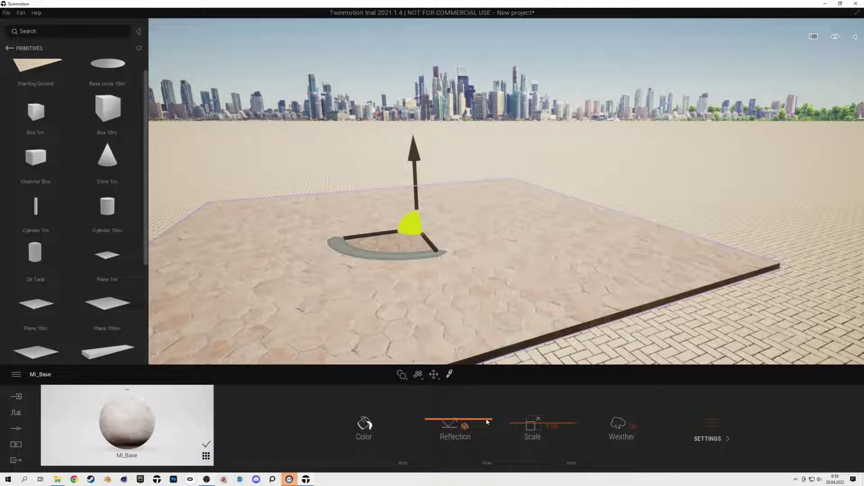
{"action": "key", "text": "Return"}
Set the scene's time of day to 18:40 and look at the reflections on the tiled plane from close up.
{"action": "right_click_drag", "start_coordinate": [436, 262], "coordinate": [335, 315]}
{"action": "left_click", "coordinate": [16, 433]}
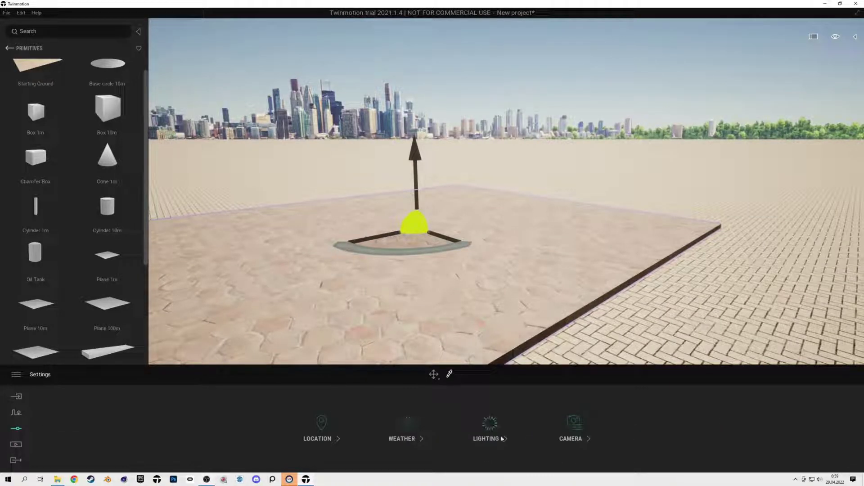
{"action": "left_click", "coordinate": [327, 431]}
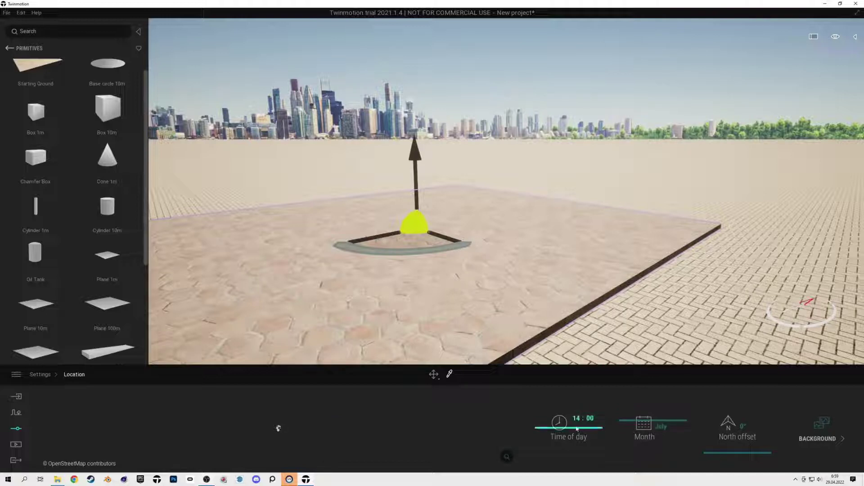
{"action": "left_click_drag", "start_coordinate": [576, 429], "coordinate": [573, 440]}
{"action": "middle_click_drag", "start_coordinate": [491, 282], "coordinate": [437, 319], "text": "shift"}
{"action": "middle_click_drag", "start_coordinate": [329, 332], "coordinate": [395, 258]}
{"action": "scroll", "coordinate": [396, 258], "scroll_direction": "up", "scroll_amount": 2}
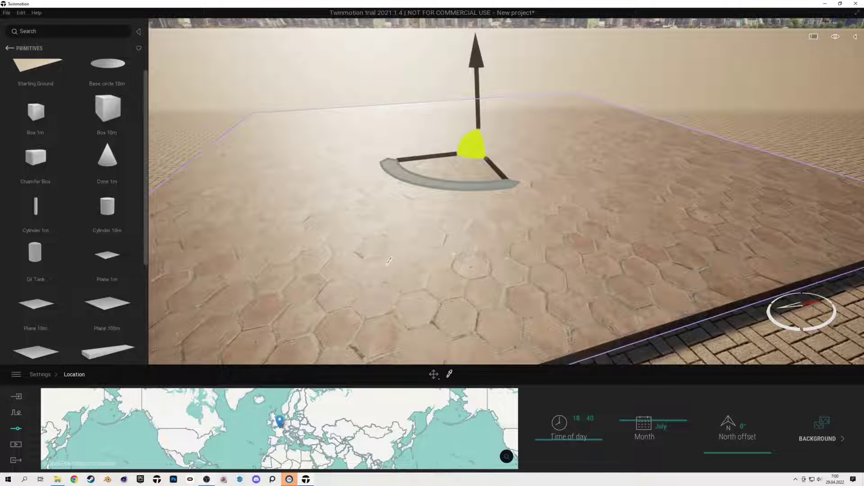
Open the bump settings of the plane's material and start choosing an image file for its normal map.
{"action": "left_click", "coordinate": [399, 261]}
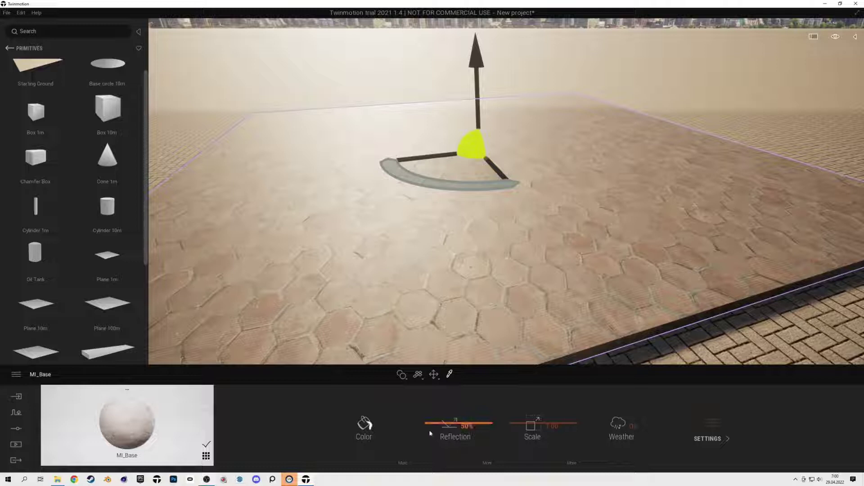
{"action": "left_click", "coordinate": [709, 426]}
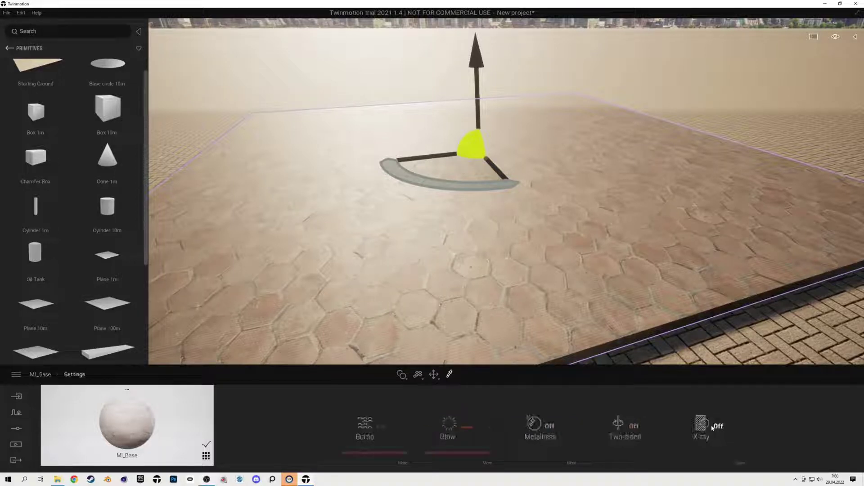
{"action": "left_click", "coordinate": [402, 461]}
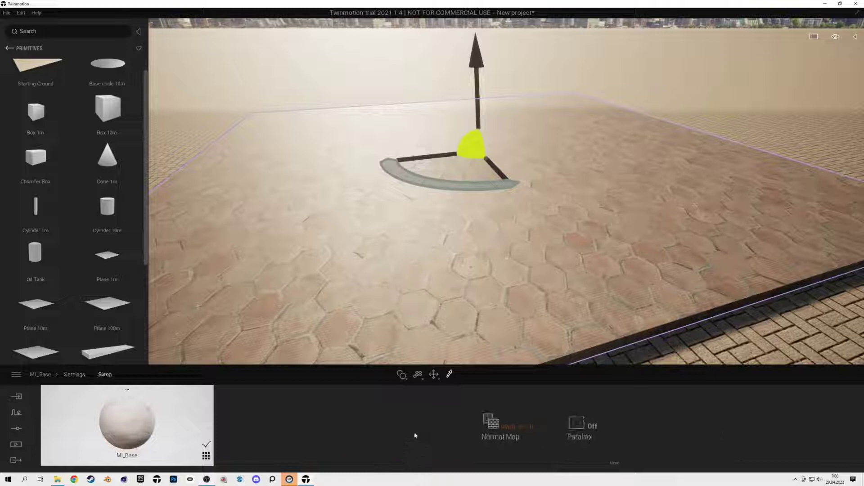
{"action": "left_click", "coordinate": [496, 431]}
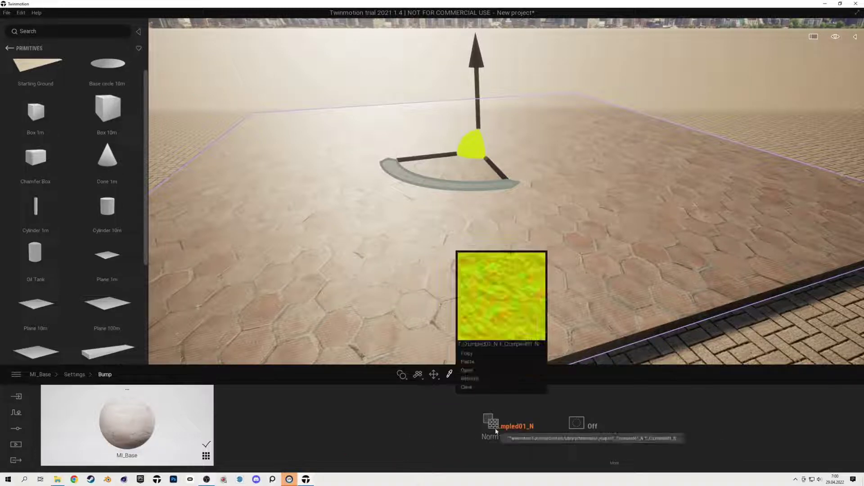
{"action": "left_click", "coordinate": [471, 370]}
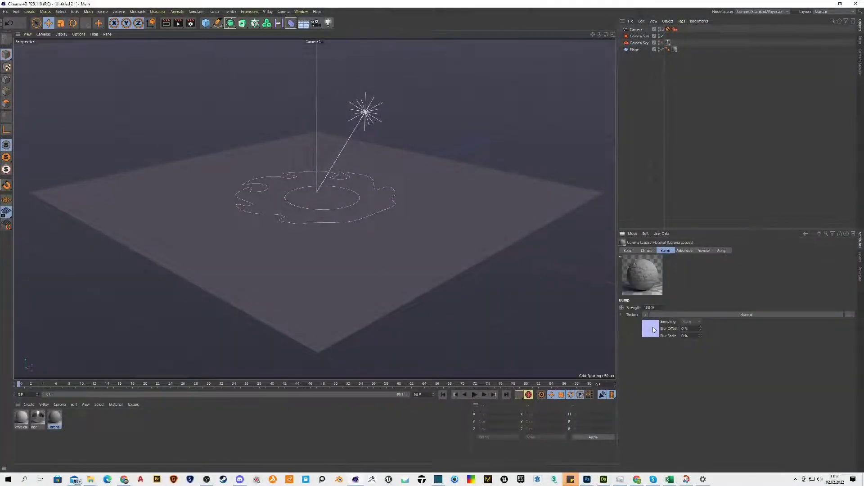
Switch to Cinema 4D and toggle the green-channel flip (Flip Y) in the normal map shader of the Corona material's bump texture.
{"action": "left_click", "coordinate": [653, 330]}
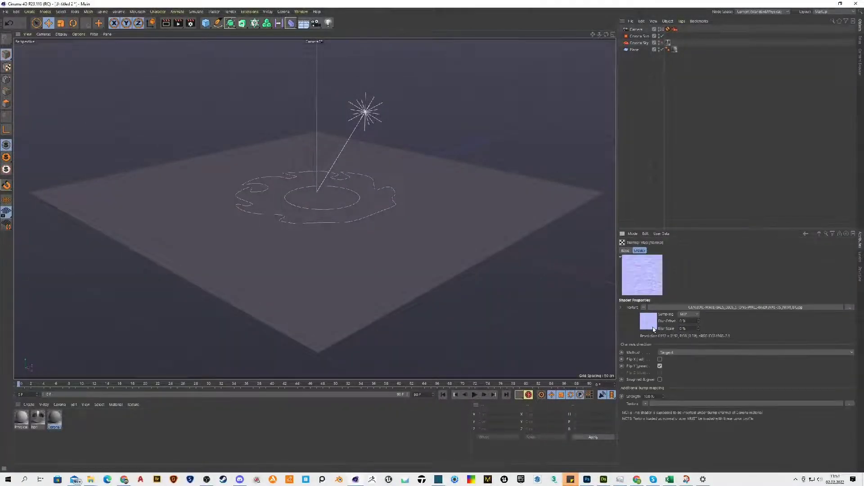
{"action": "left_click", "coordinate": [660, 366]}
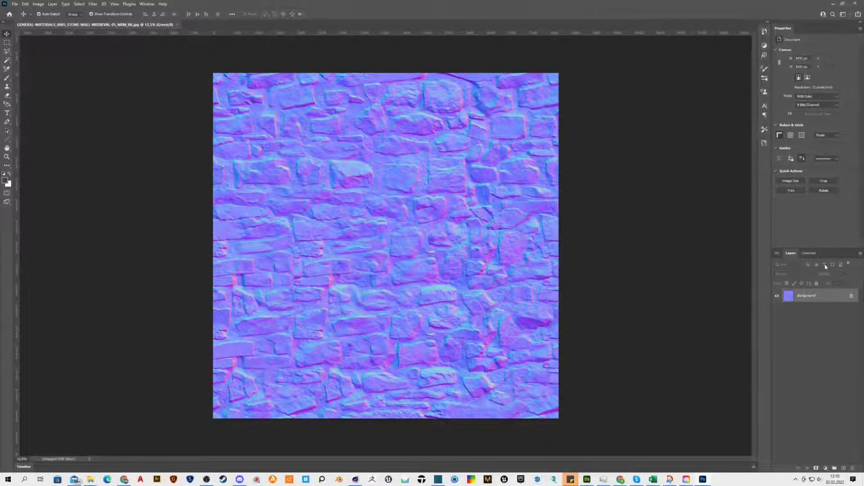
Switch to Photoshop and invert only the Green channel of the medieval stone wall normal map.
{"action": "left_click", "coordinate": [814, 252]}
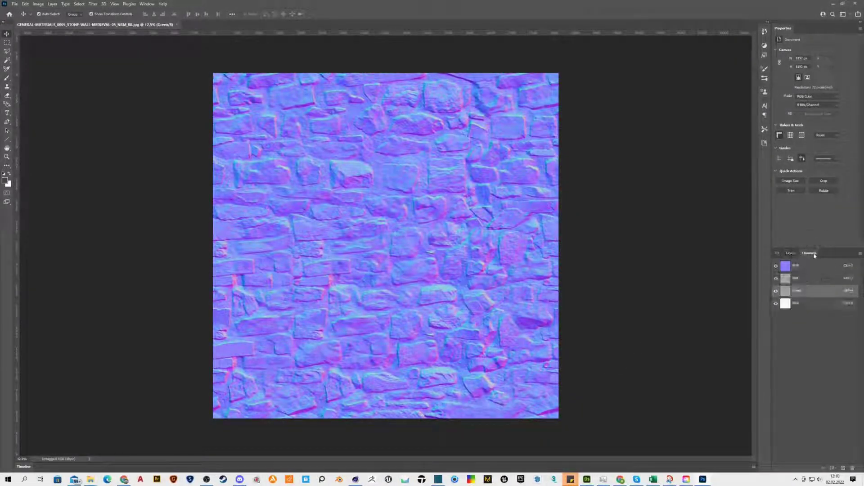
{"action": "left_click", "coordinate": [797, 292]}
{"action": "key", "text": "ctrl+i"}
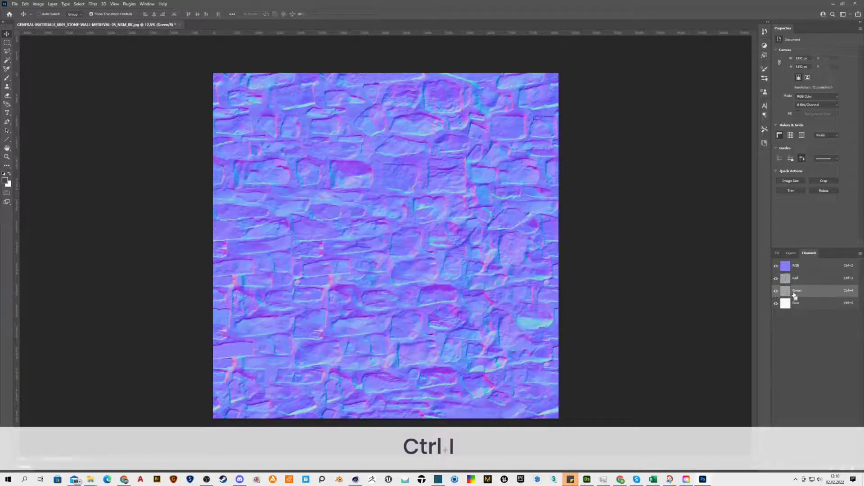
{"action": "left_click", "coordinate": [788, 255]}
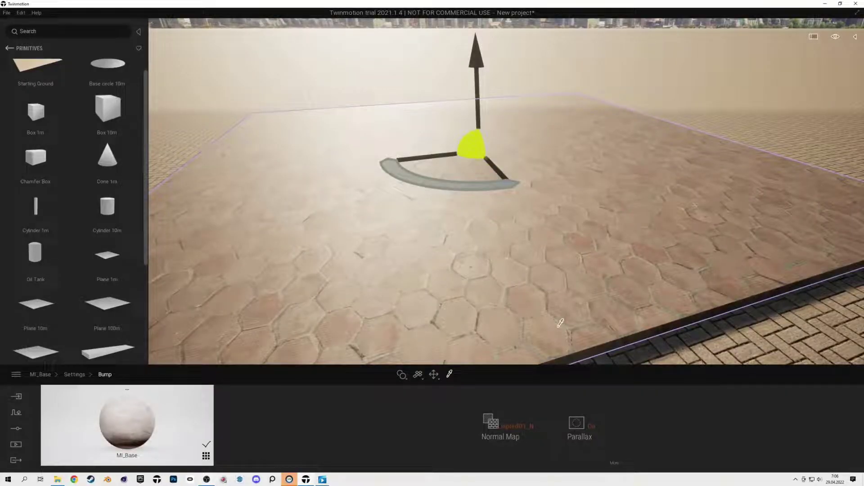
Load GENERAL_0001_HEXAGON-TERRACOTTA-FLOOR_NRM_4K copy.jpg as the normal map of the plane's material in Twinmotion and raise its bump to the maximum.
{"action": "left_click", "coordinate": [491, 422]}
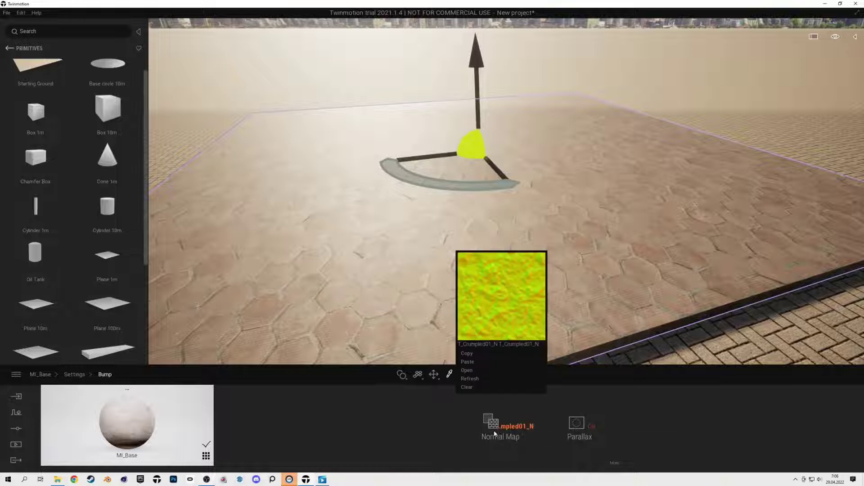
{"action": "left_click", "coordinate": [470, 370]}
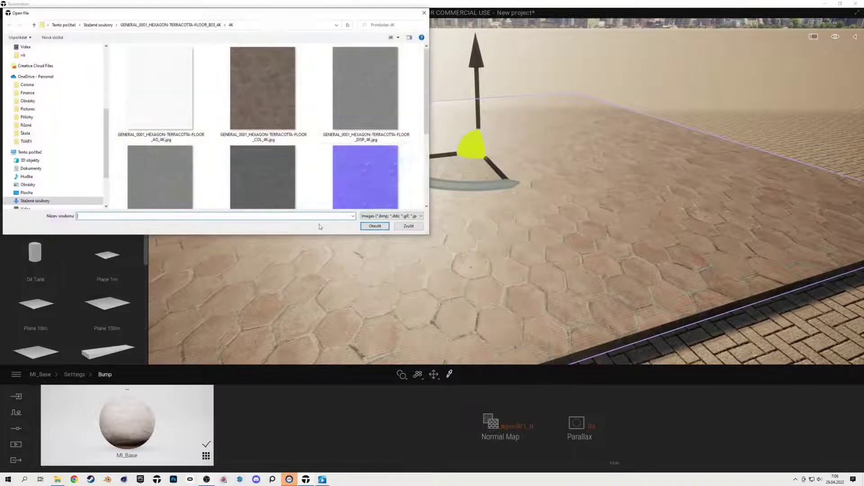
{"action": "left_click", "coordinate": [360, 184]}
{"action": "left_click", "coordinate": [376, 226]}
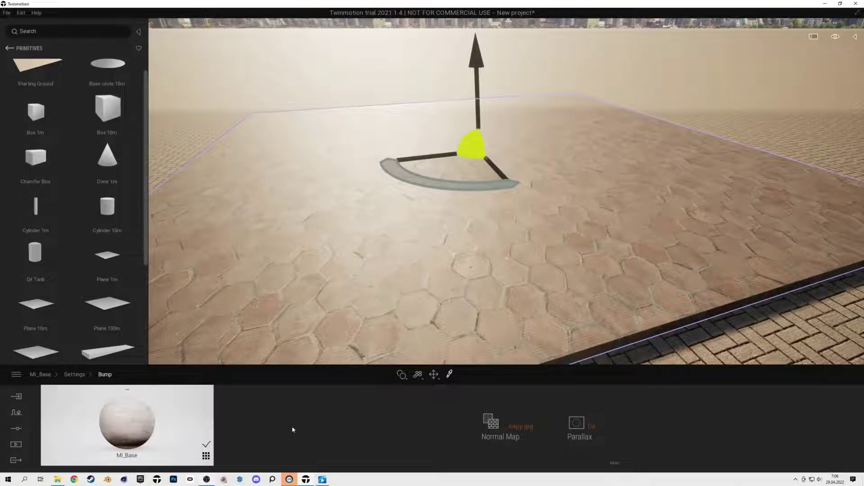
{"action": "left_click", "coordinate": [74, 374]}
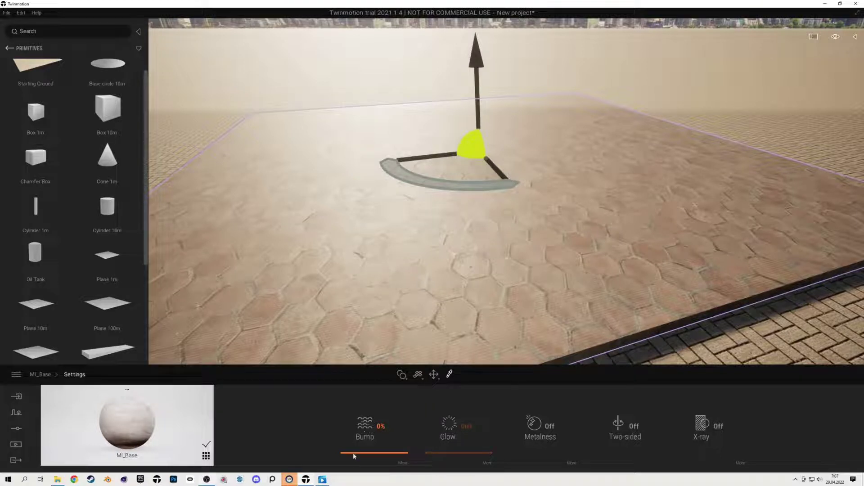
{"action": "left_click_drag", "start_coordinate": [354, 456], "coordinate": [353, 383]}
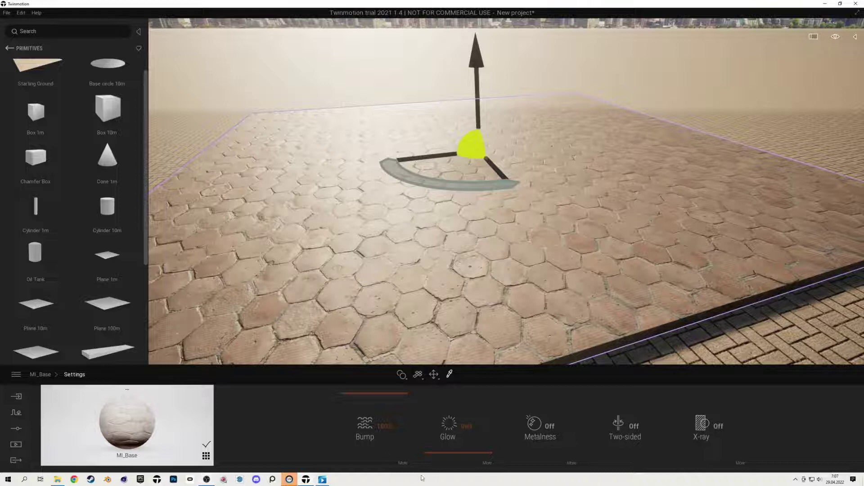
Load GENERAL_0001_HEXAGON-TERRACOTTA-FLOOR_DISP_4K.jpg as the parallax height map of the plane's material and try out the parallax intensity, returning it to 0%.
{"action": "left_click", "coordinate": [403, 464]}
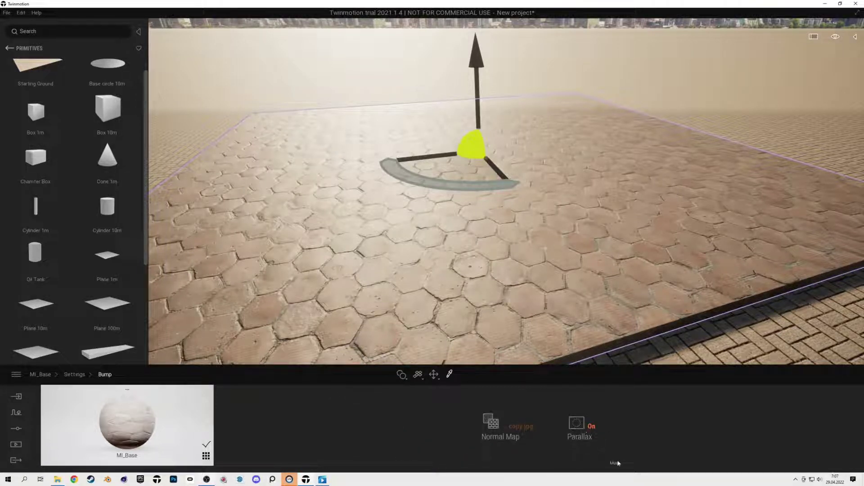
{"action": "left_click", "coordinate": [576, 426]}
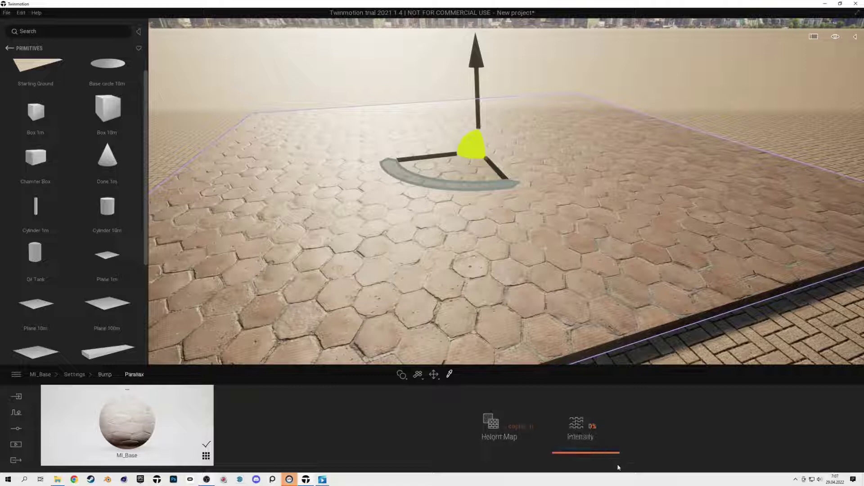
{"action": "right_click", "coordinate": [502, 431]}
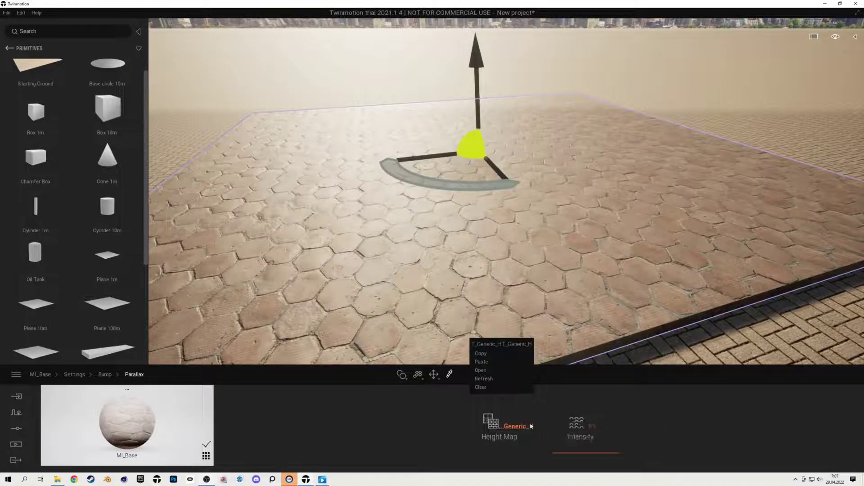
{"action": "left_click", "coordinate": [481, 370]}
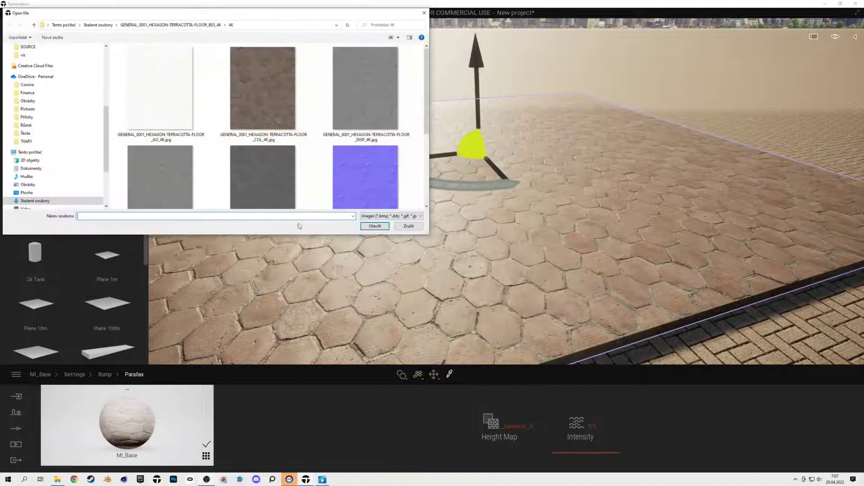
{"action": "scroll", "coordinate": [306, 171], "scroll_direction": "down", "scroll_amount": 1}
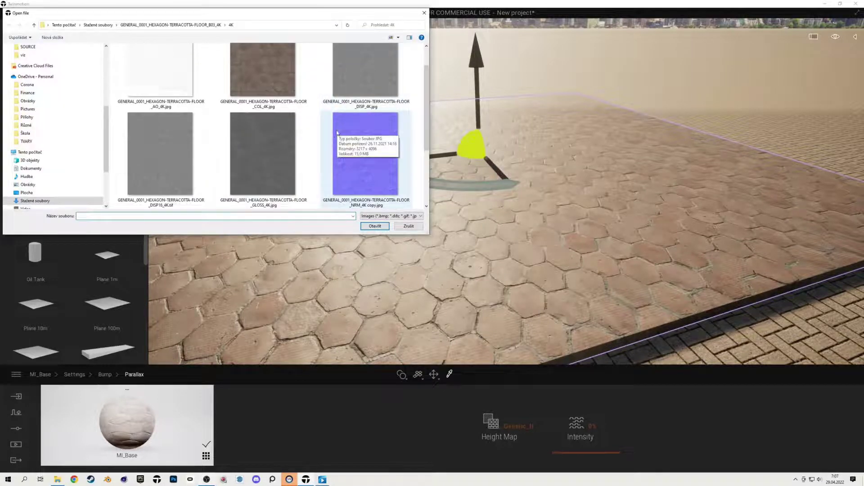
{"action": "left_click", "coordinate": [365, 75]}
{"action": "left_click", "coordinate": [376, 227]}
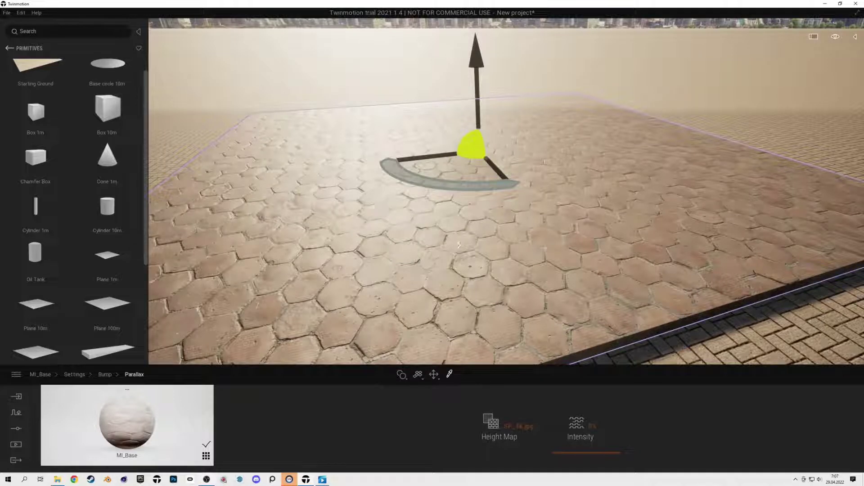
{"action": "mouse_move", "coordinate": [564, 456]}
{"action": "left_mouse_down"}
{"action": "mouse_move", "coordinate": [566, 422]}
{"action": "mouse_move", "coordinate": [566, 467]}
{"action": "mouse_move", "coordinate": [574, 422]}
{"action": "mouse_move", "coordinate": [575, 462]}
{"action": "left_mouse_up"}
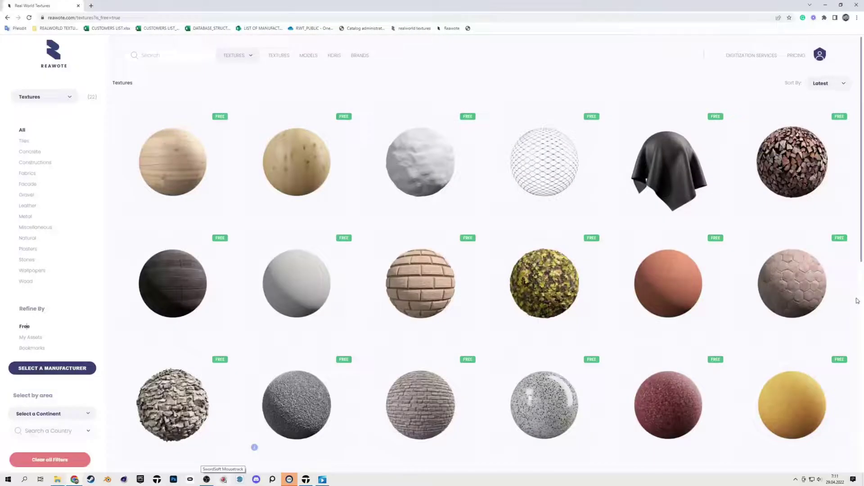
Find the free GOLD-ROUGH texture on the Reawote website and download it in 4K as a zip to the downloads folder.
{"action": "scroll", "coordinate": [858, 300], "scroll_direction": "down", "scroll_amount": 8}
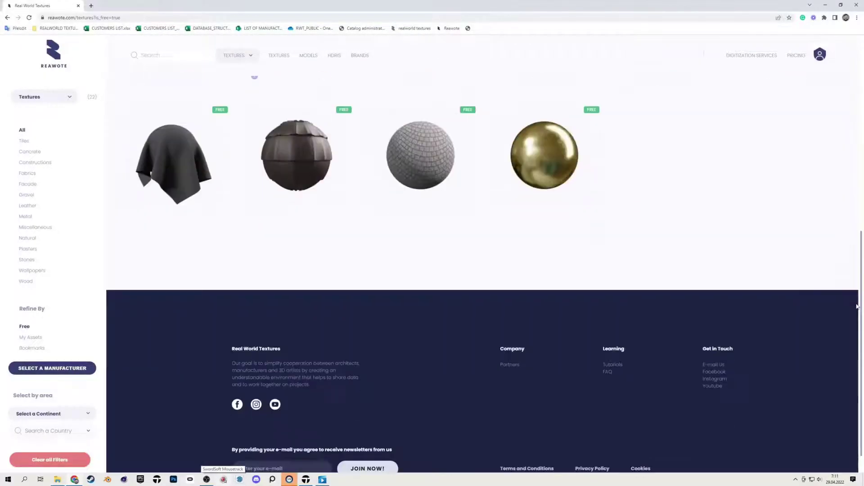
{"action": "scroll", "coordinate": [679, 283], "scroll_direction": "up", "scroll_amount": 3}
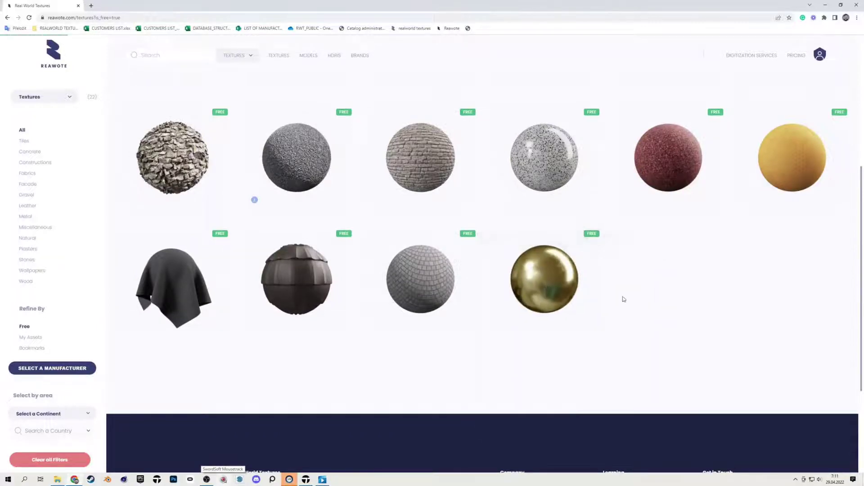
{"action": "left_click", "coordinate": [513, 321]}
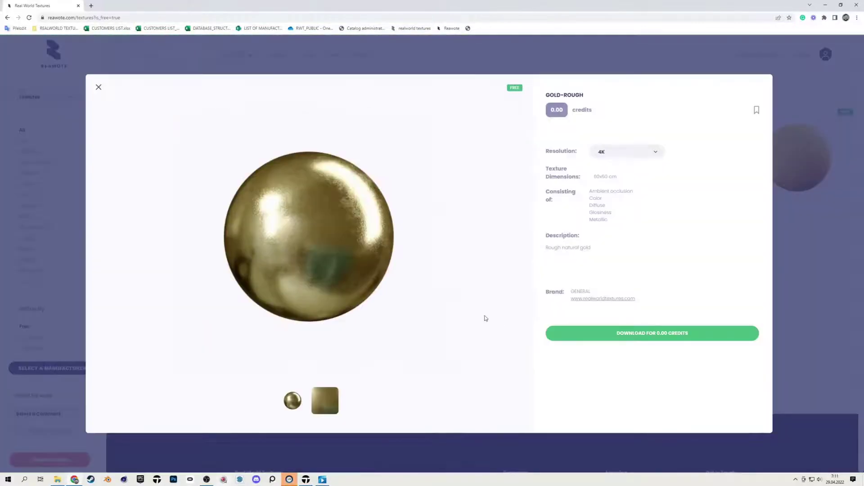
{"action": "left_click", "coordinate": [623, 153]}
{"action": "left_click", "coordinate": [621, 165]}
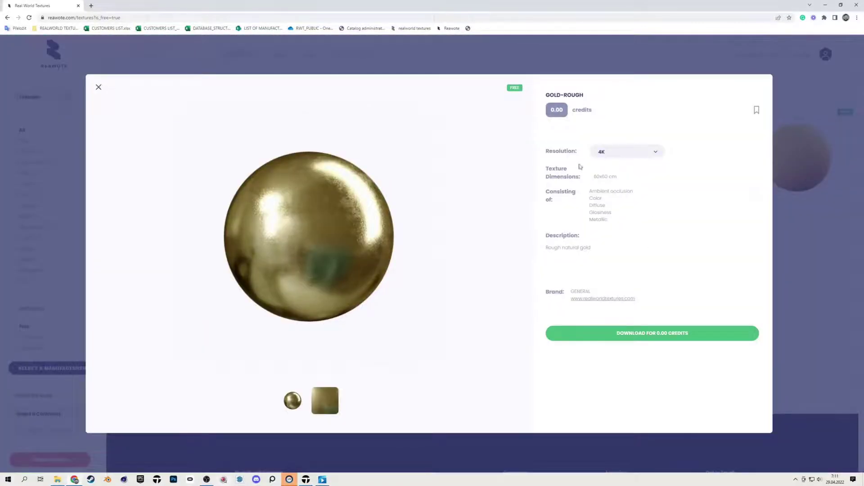
{"action": "left_click", "coordinate": [648, 333]}
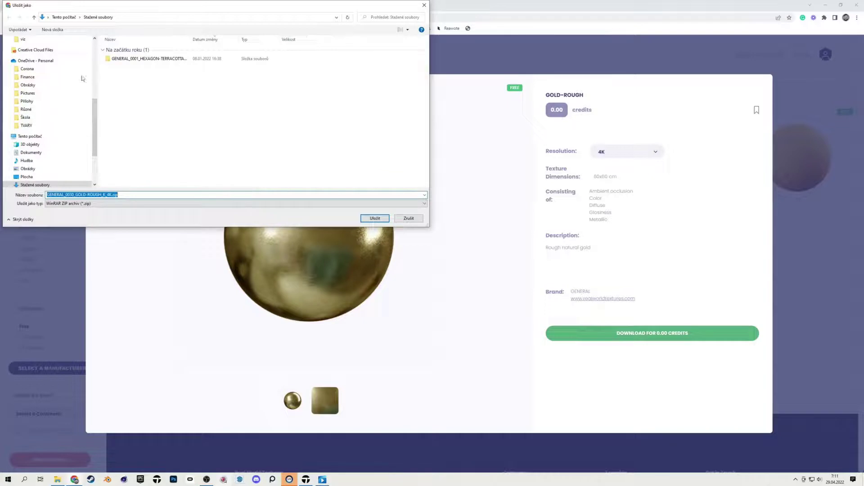
{"action": "left_click", "coordinate": [364, 218]}
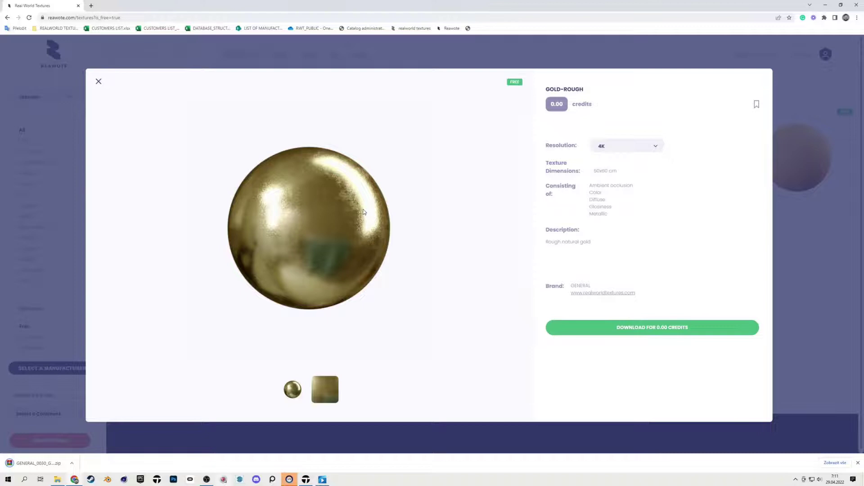
Switch to Twinmotion and place a plain box and a chamfer box side by side on the tiled plane.
{"action": "key", "text": "alt+Tab"}
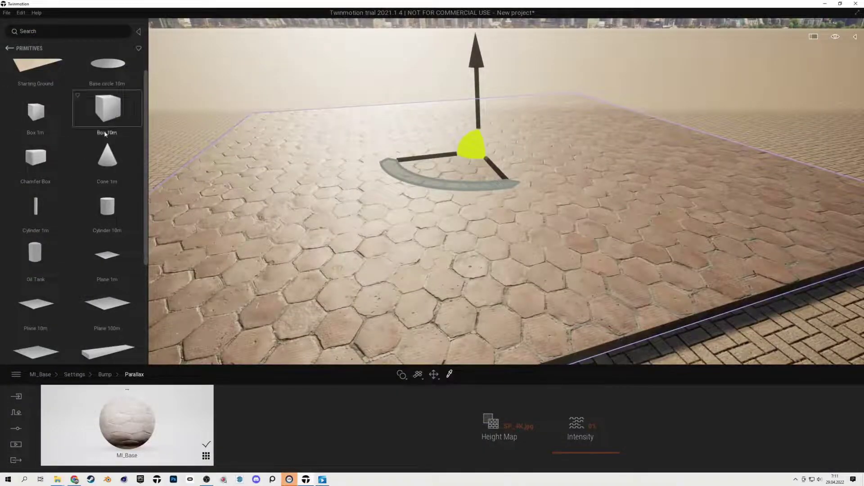
{"action": "left_click_drag", "start_coordinate": [105, 135], "coordinate": [481, 216]}
{"action": "left_click_drag", "start_coordinate": [38, 191], "coordinate": [614, 229]}
{"action": "scroll", "coordinate": [623, 187], "scroll_direction": "up", "scroll_amount": 5}
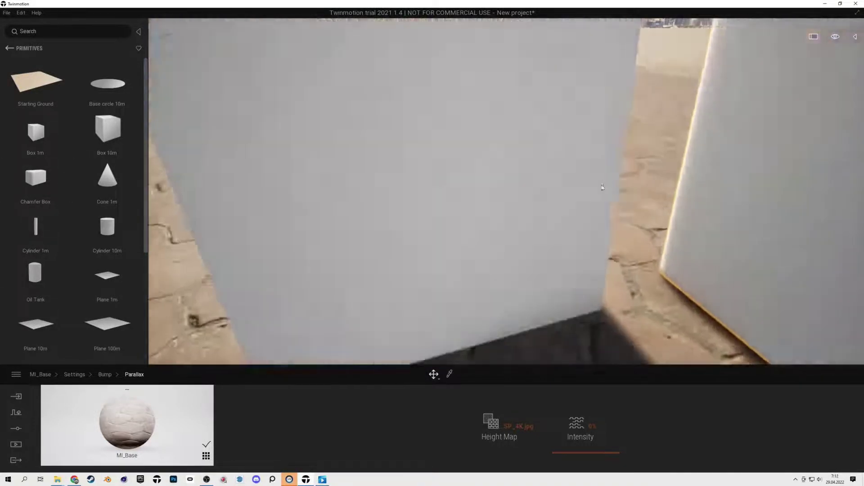
{"action": "scroll", "coordinate": [617, 180], "scroll_direction": "down", "scroll_amount": 3}
{"action": "middle_click_drag", "start_coordinate": [653, 175], "coordinate": [634, 110], "text": "shift"}
Delete the plain box standing behind the chamfer box.
{"action": "left_click", "coordinate": [313, 120]}
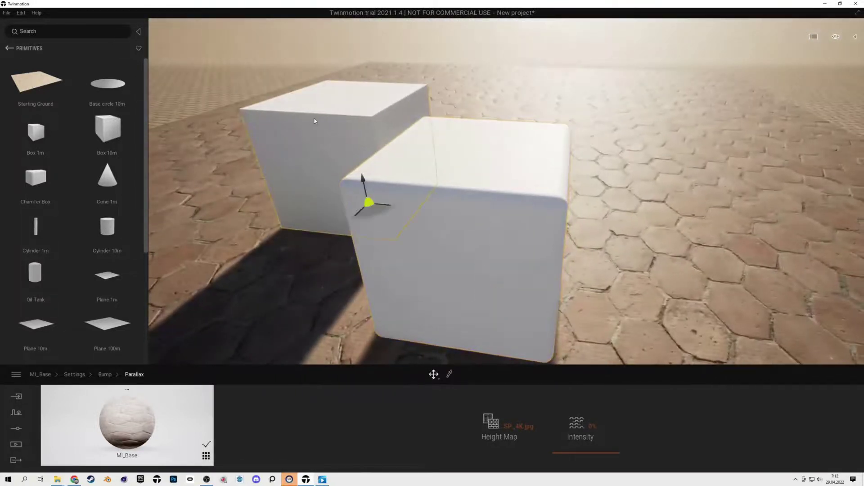
{"action": "key", "text": "Delete"}
Pick the white material of the chamfer box for editing.
{"action": "scroll", "coordinate": [482, 243], "scroll_direction": "up", "scroll_amount": 2}
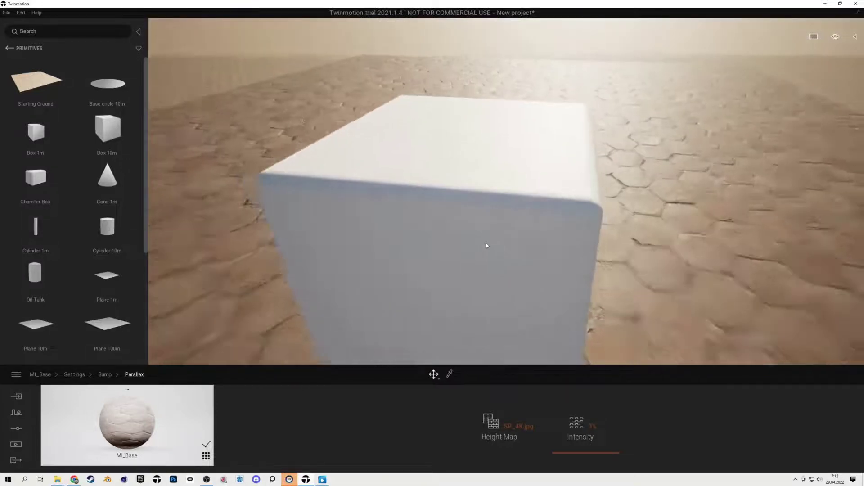
{"action": "scroll", "coordinate": [486, 245], "scroll_direction": "down", "scroll_amount": 4}
{"action": "middle_click_drag", "start_coordinate": [486, 245], "coordinate": [440, 241]}
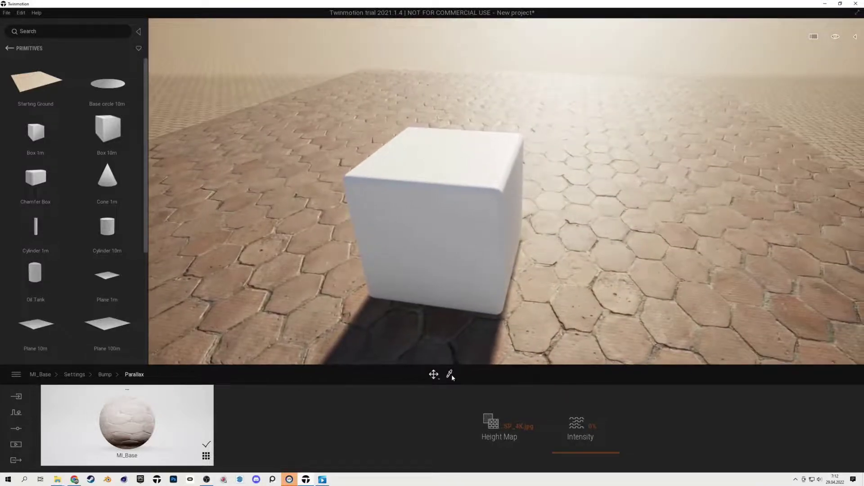
{"action": "left_click", "coordinate": [449, 374]}
{"action": "left_click", "coordinate": [466, 194]}
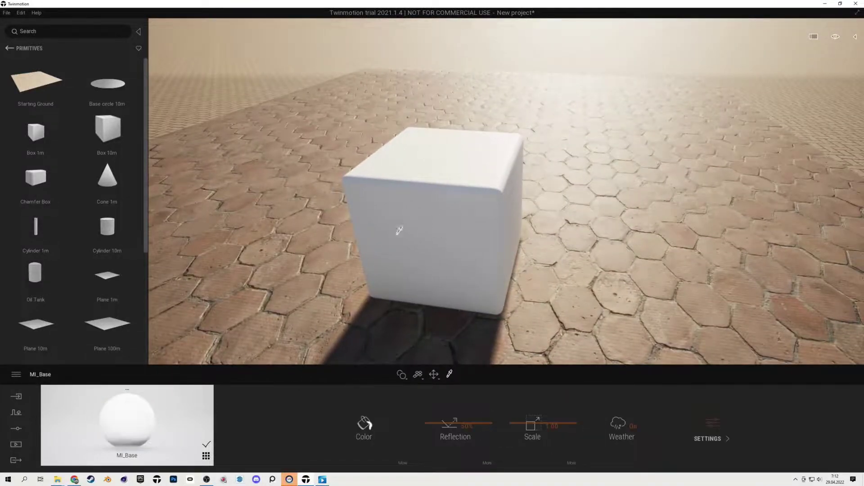
Load GENERAL_0030_GOLD-ROUGH_COL_4K.jpg from the downloaded gold folder's 4K subfolder as the box material's color texture.
{"action": "left_click", "coordinate": [399, 462]}
{"action": "left_click", "coordinate": [367, 429]}
{"action": "left_click", "coordinate": [346, 371]}
{"action": "left_click", "coordinate": [97, 25]}
{"action": "double_click", "coordinate": [171, 68]}
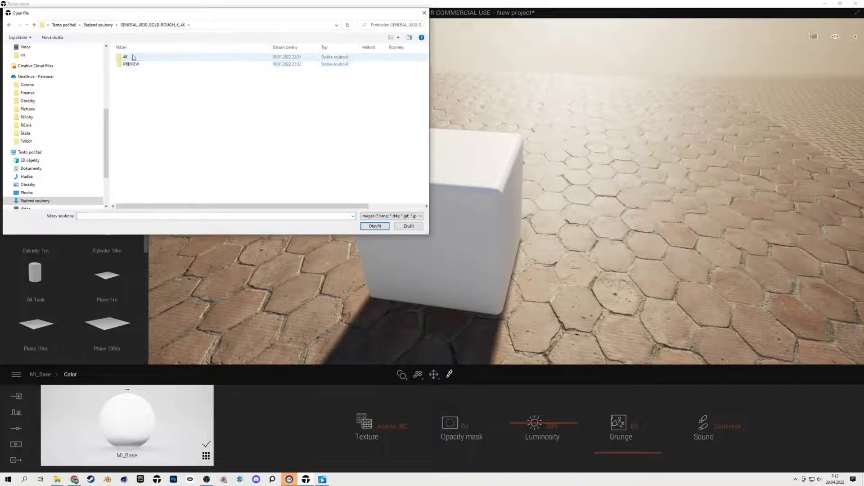
{"action": "double_click", "coordinate": [176, 57]}
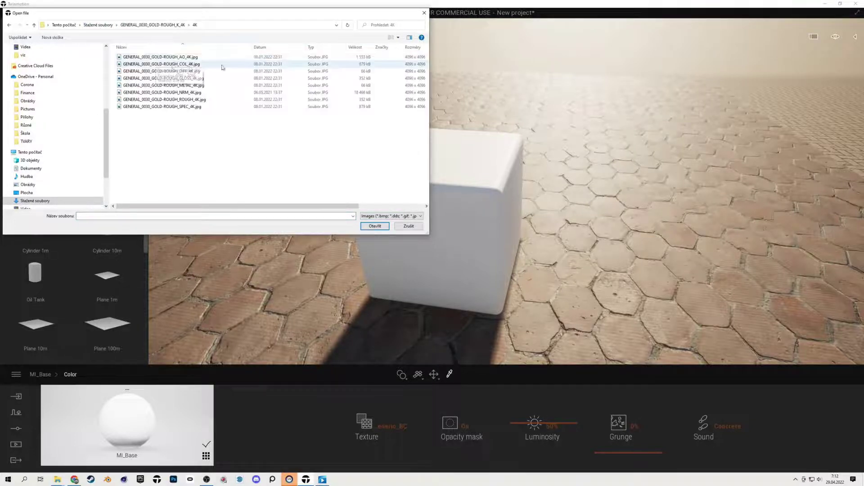
{"action": "left_click", "coordinate": [197, 65]}
{"action": "left_click", "coordinate": [378, 226]}
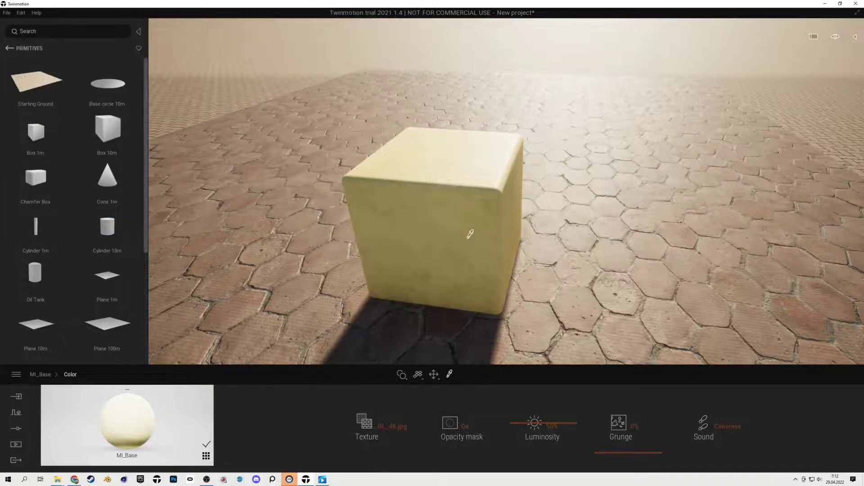
{"action": "scroll", "coordinate": [471, 238], "scroll_direction": "up", "scroll_amount": 3}
{"action": "scroll", "coordinate": [426, 255], "scroll_direction": "down", "scroll_amount": 2}
Load GENERAL_0030_GOLD-ROUGH_ROUGH_4K.jpg as the reflection texture of the box's material.
{"action": "left_click", "coordinate": [40, 375]}
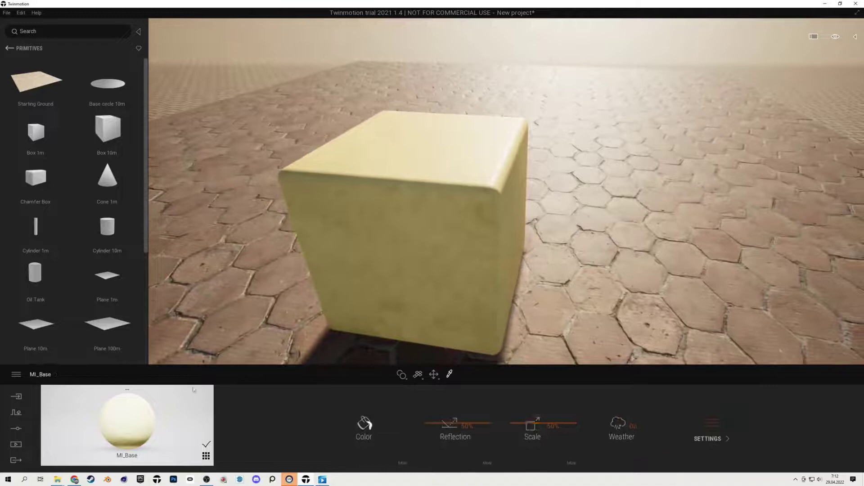
{"action": "left_click", "coordinate": [487, 464]}
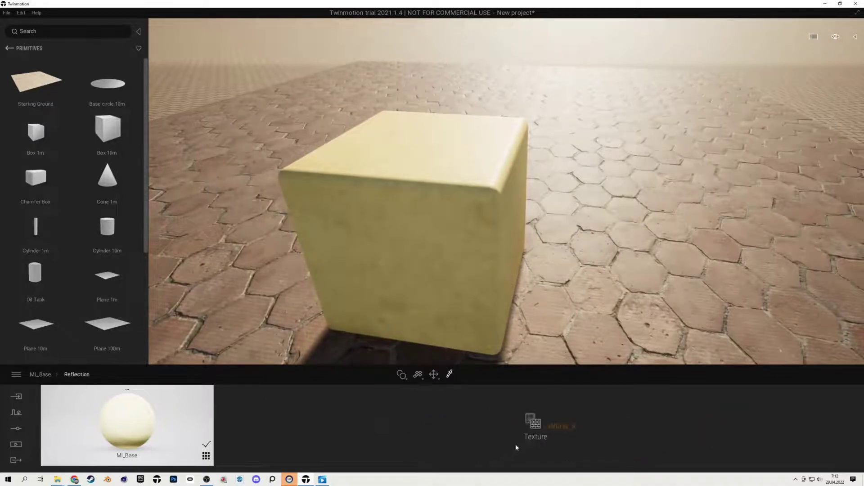
{"action": "left_click", "coordinate": [542, 435]}
{"action": "left_click", "coordinate": [500, 372]}
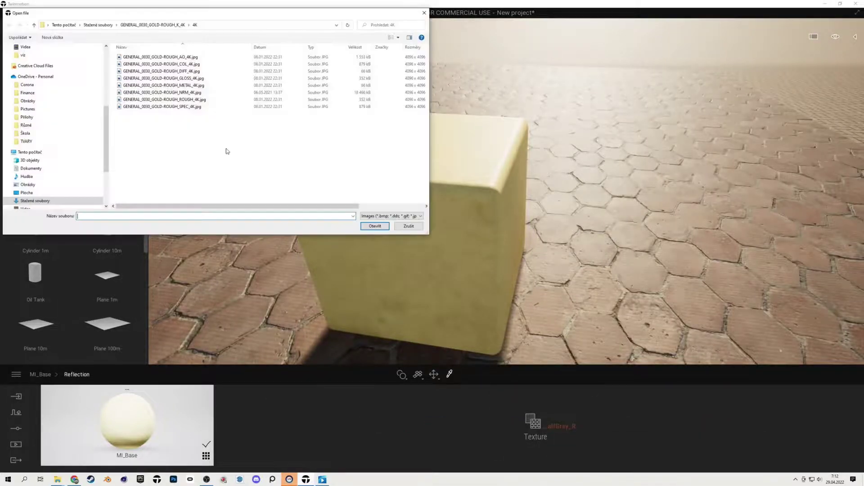
{"action": "left_click", "coordinate": [210, 101]}
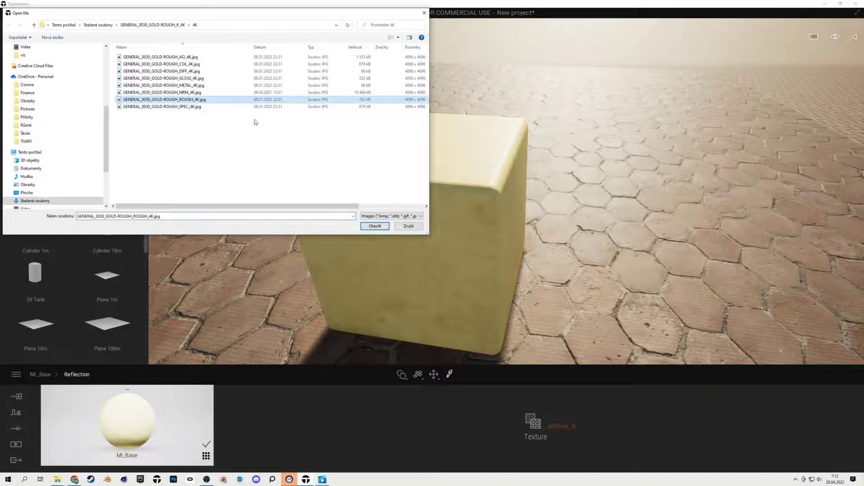
{"action": "left_click", "coordinate": [379, 228]}
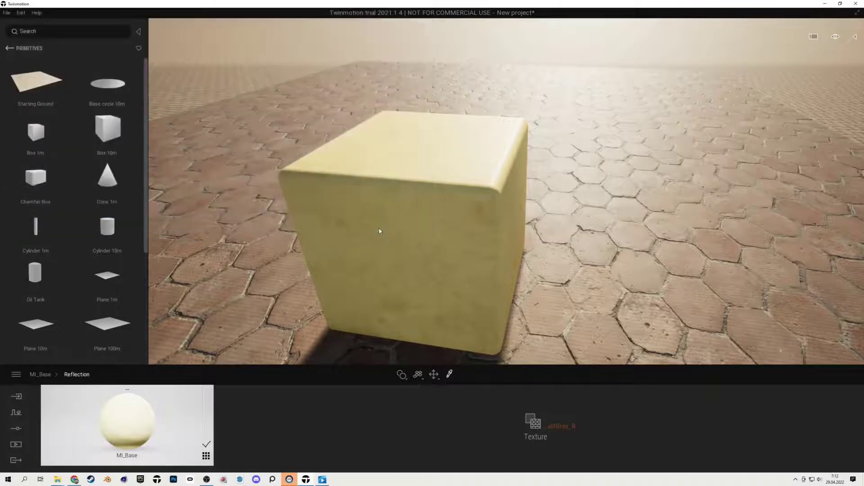
Turn on metalness in the settings of the box's material.
{"action": "left_click", "coordinate": [48, 375]}
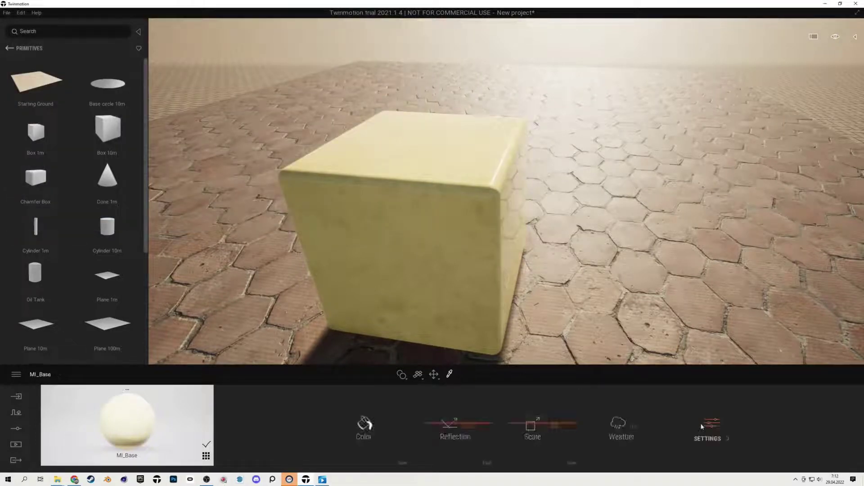
{"action": "left_click", "coordinate": [710, 436]}
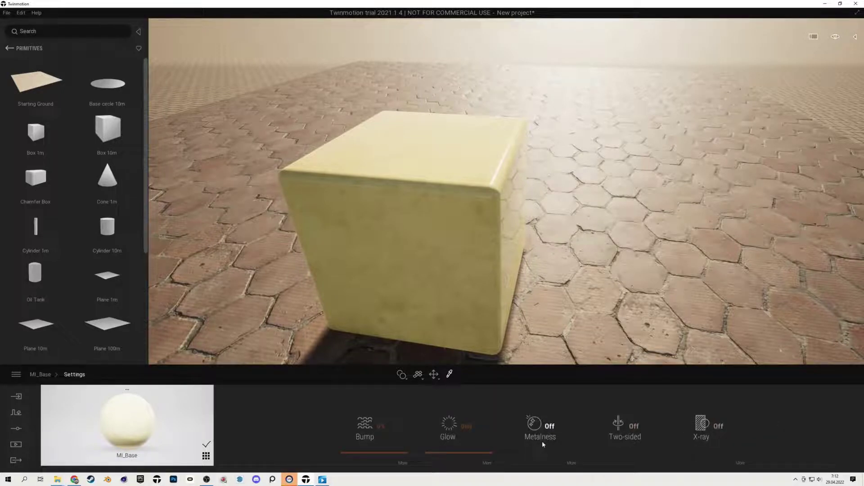
{"action": "left_click", "coordinate": [549, 428]}
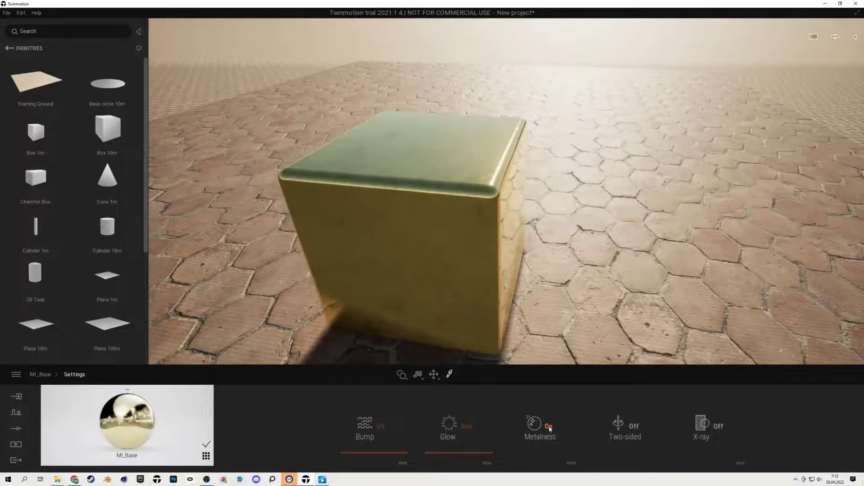
Load GENERAL_0030_GOLD-ROUGH_METAL_4K.jpg as the metalness texture of the box's material.
{"action": "left_click", "coordinate": [572, 463]}
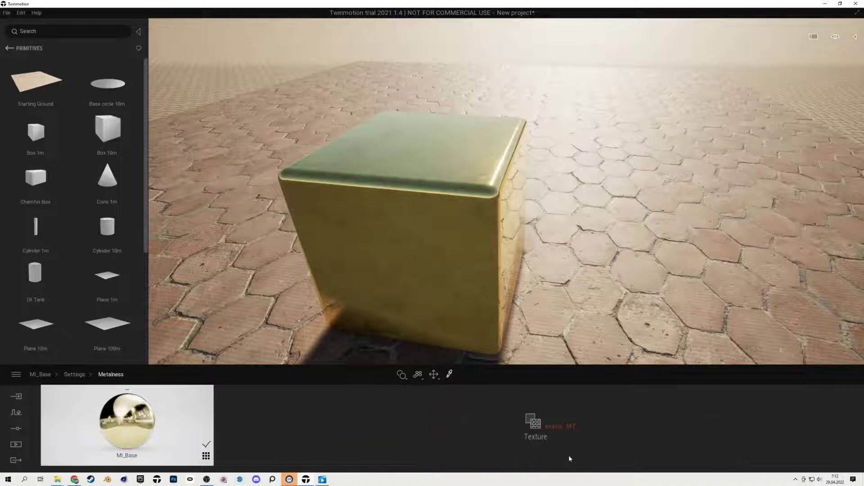
{"action": "right_click", "coordinate": [546, 432]}
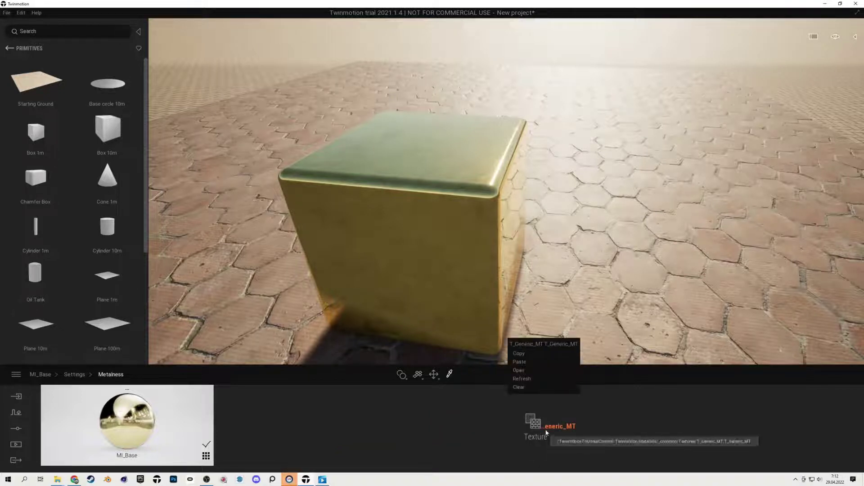
{"action": "left_click", "coordinate": [519, 371]}
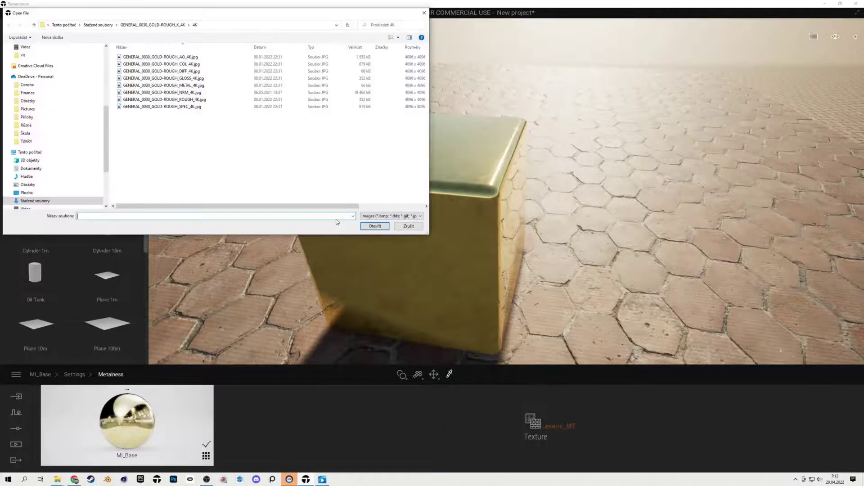
{"action": "left_click", "coordinate": [221, 85]}
{"action": "left_click", "coordinate": [375, 225]}
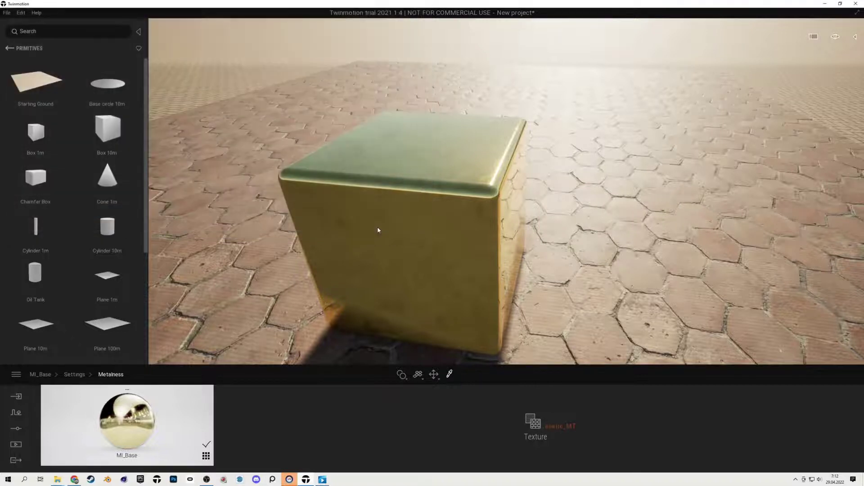
{"action": "scroll", "coordinate": [484, 222], "scroll_direction": "up", "scroll_amount": 5}
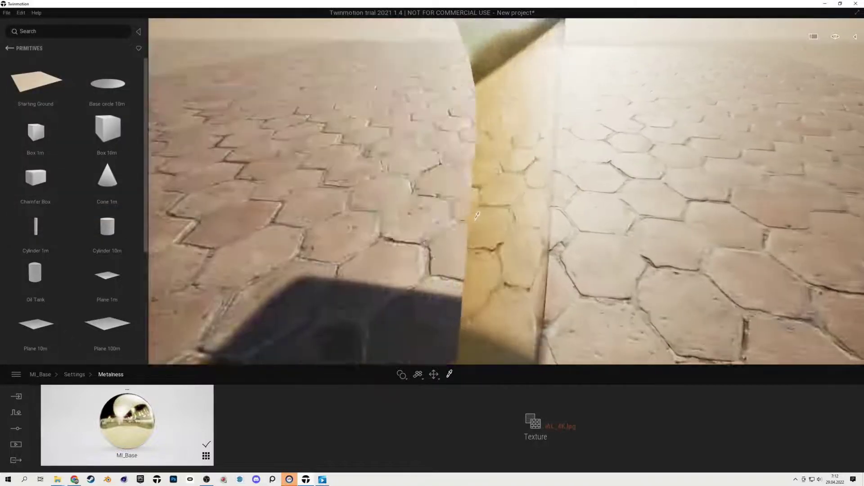
{"action": "scroll", "coordinate": [476, 216], "scroll_direction": "down", "scroll_amount": 6}
{"action": "scroll", "coordinate": [441, 235], "scroll_direction": "up", "scroll_amount": 2}
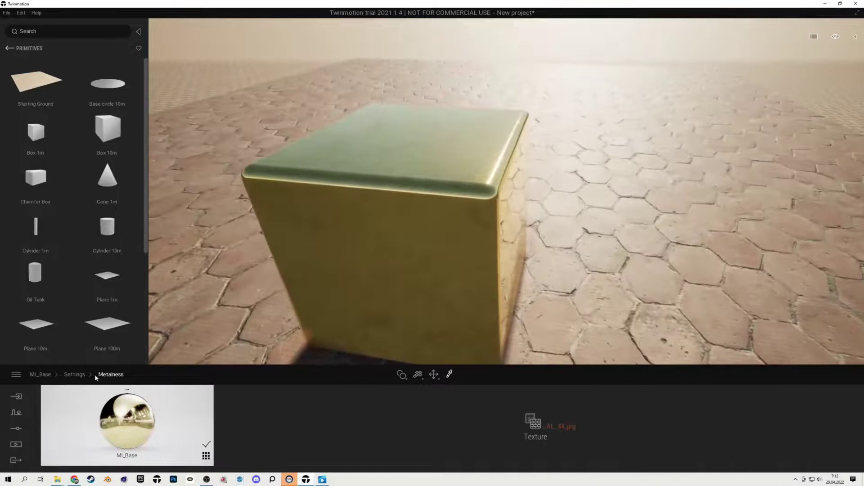
Compare the gold box with metalness off and on, and examine its reflections from several angles.
{"action": "left_click", "coordinate": [85, 377]}
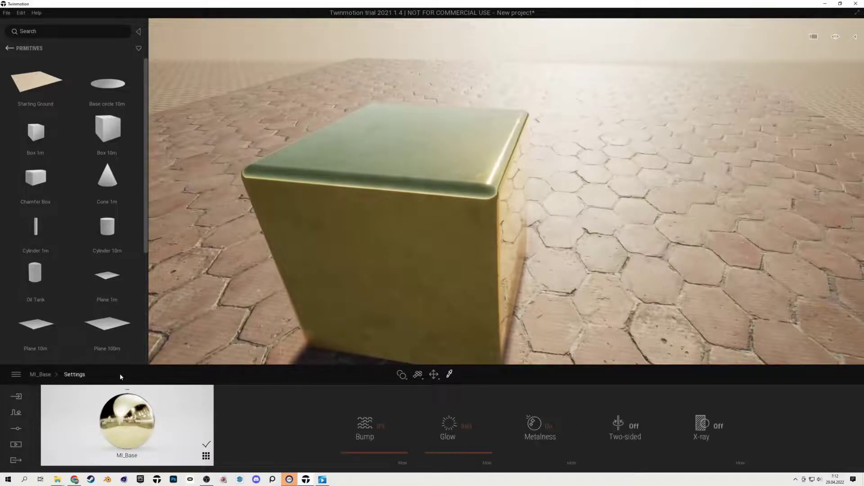
{"action": "left_click", "coordinate": [550, 426]}
{"action": "left_click", "coordinate": [550, 426]}
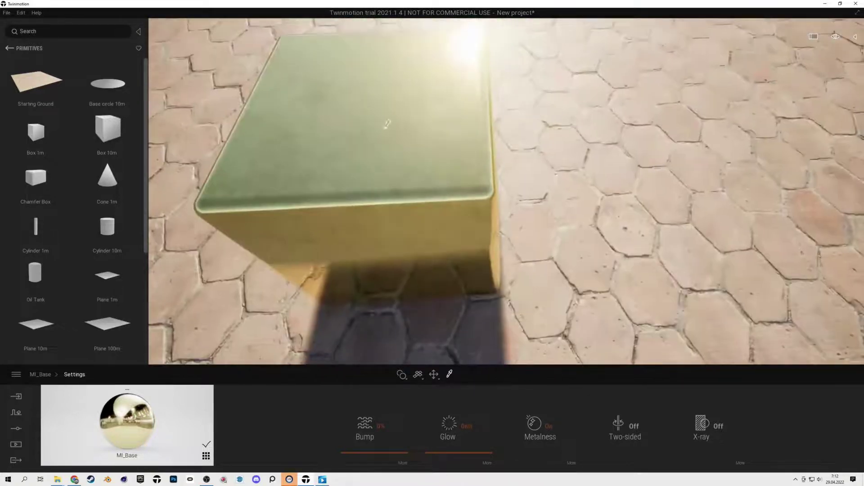
{"action": "middle_click_drag", "start_coordinate": [385, 127], "coordinate": [451, 182]}
{"action": "scroll", "coordinate": [390, 123], "scroll_direction": "up", "scroll_amount": 3}
{"action": "scroll", "coordinate": [395, 139], "scroll_direction": "down", "scroll_amount": 3}
{"action": "middle_click_drag", "start_coordinate": [395, 139], "coordinate": [450, 190], "text": "shift"}
{"action": "left_click_drag", "start_coordinate": [433, 216], "coordinate": [424, 221]}
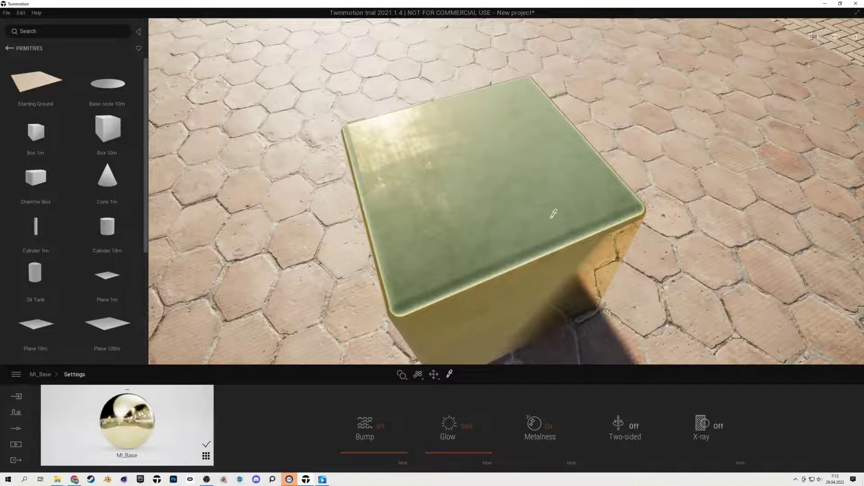
{"action": "middle_click_drag", "start_coordinate": [550, 219], "coordinate": [576, 225], "text": "shift"}
{"action": "left_click_drag", "start_coordinate": [547, 219], "coordinate": [536, 185]}
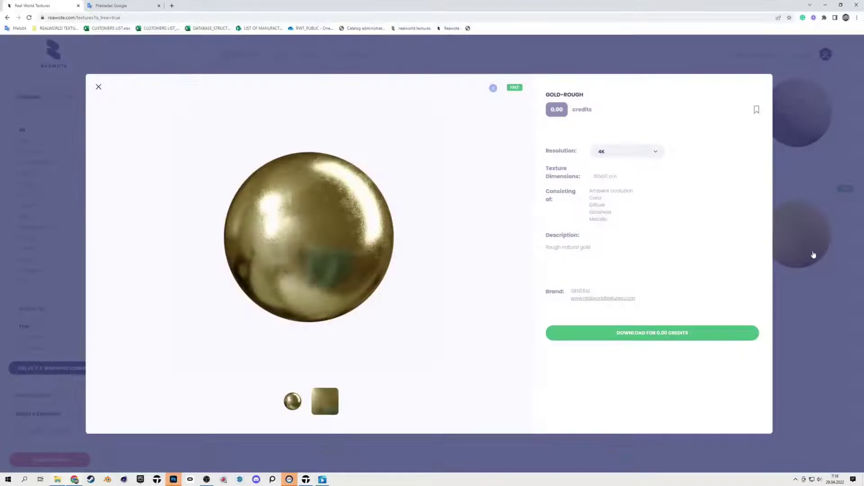
On the Reawote website, download the free ROPE-DIAMOND-FERRULED-MESH texture in 4K as a zip to the downloads folder.
{"action": "left_click", "coordinate": [812, 255]}
{"action": "left_click", "coordinate": [560, 164]}
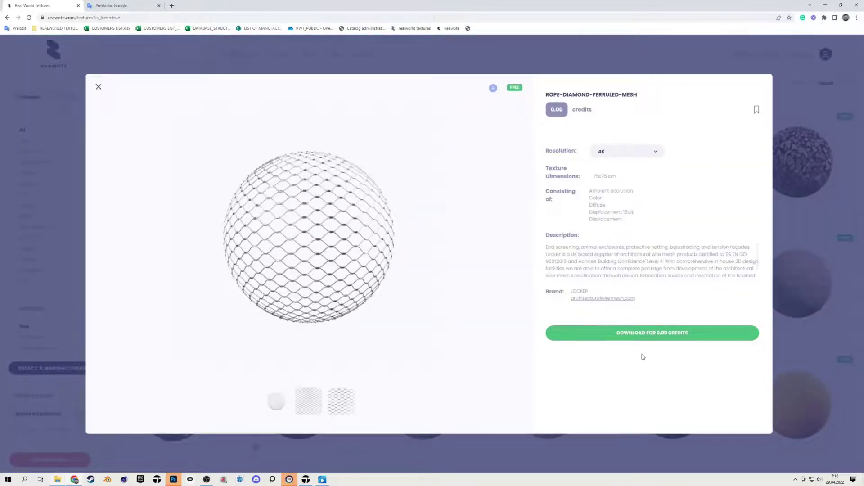
{"action": "left_click", "coordinate": [635, 337]}
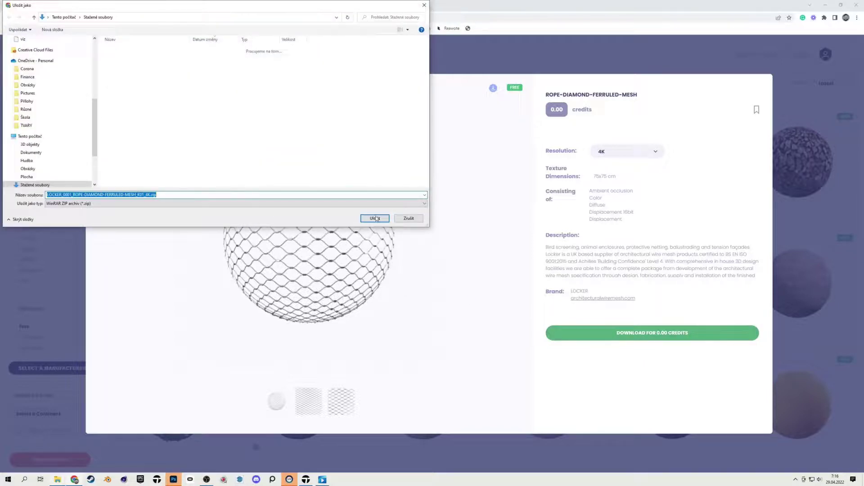
{"action": "left_click", "coordinate": [373, 218]}
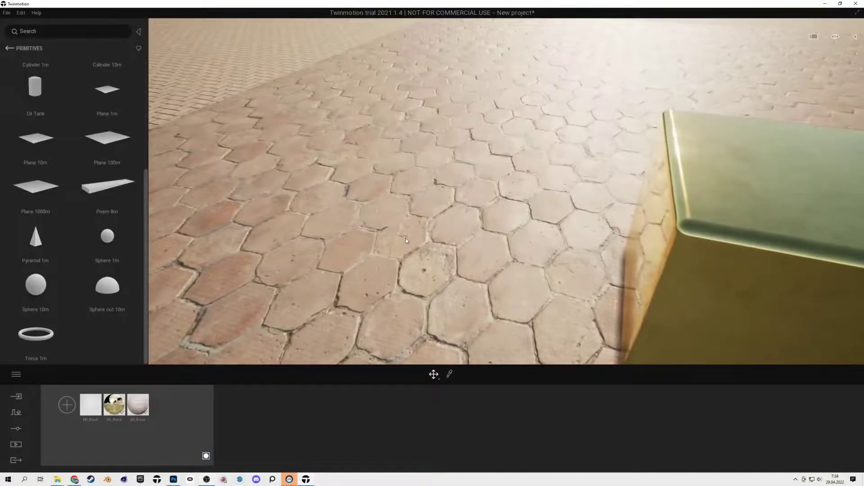
Switch to Twinmotion, place a 1 m sphere on the tiled plane beside the gold box and pick its material.
{"action": "left_click_drag", "start_coordinate": [107, 236], "coordinate": [441, 279]}
{"action": "scroll", "coordinate": [409, 229], "scroll_direction": "down", "scroll_amount": 2}
{"action": "left_click", "coordinate": [449, 374]}
{"action": "left_click", "coordinate": [449, 182]}
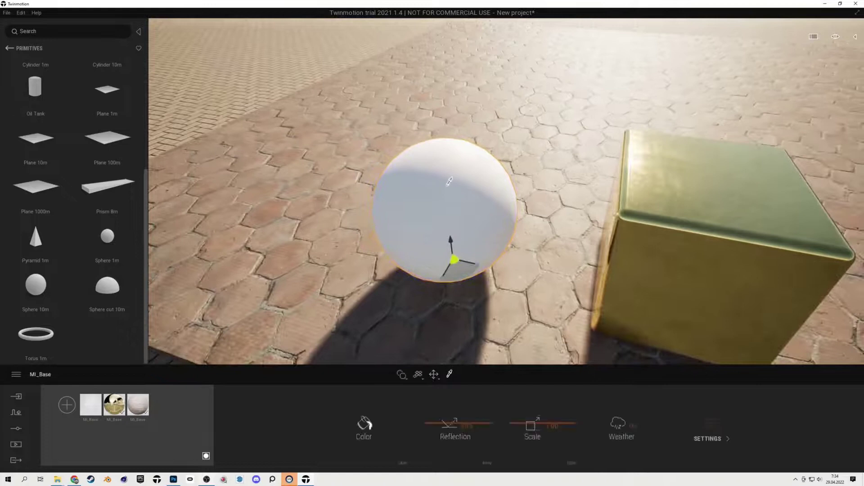
{"action": "scroll", "coordinate": [453, 171], "scroll_direction": "up", "scroll_amount": 2}
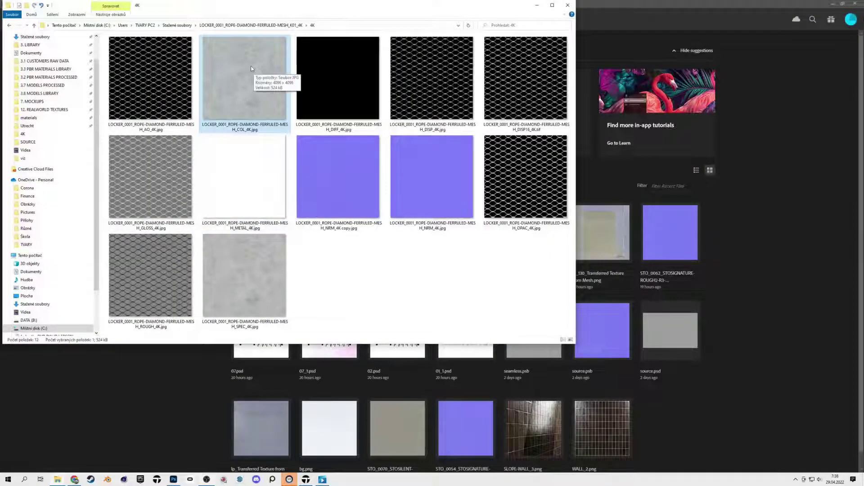
Open LOCKER_0001_ROPE-DIAMOND-FERRULED-MESH_COL_4K.jpg in Photoshop and place LOCKER_0001_ROPE-DIAMOND-FERRULED-MESH_OPAC_4K.jpg over it.
{"action": "left_click_drag", "start_coordinate": [251, 66], "coordinate": [644, 185]}
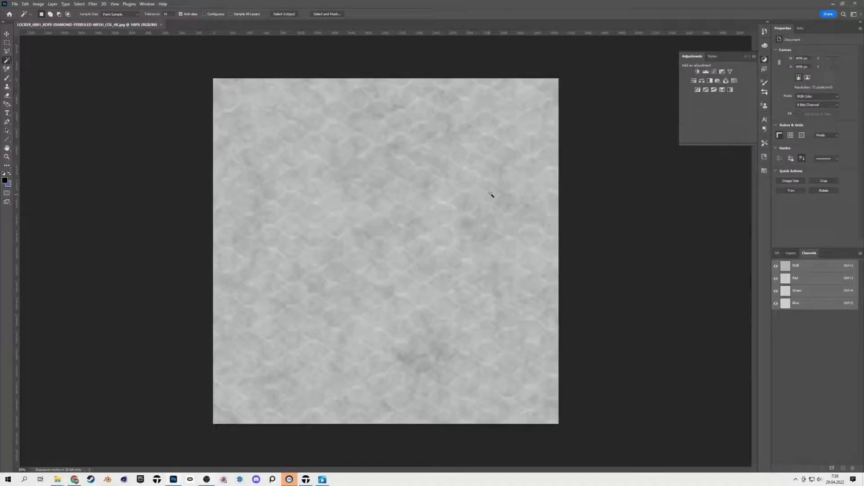
{"action": "mouse_move", "coordinate": [57, 479]}
{"action": "left_click", "coordinate": [117, 444]}
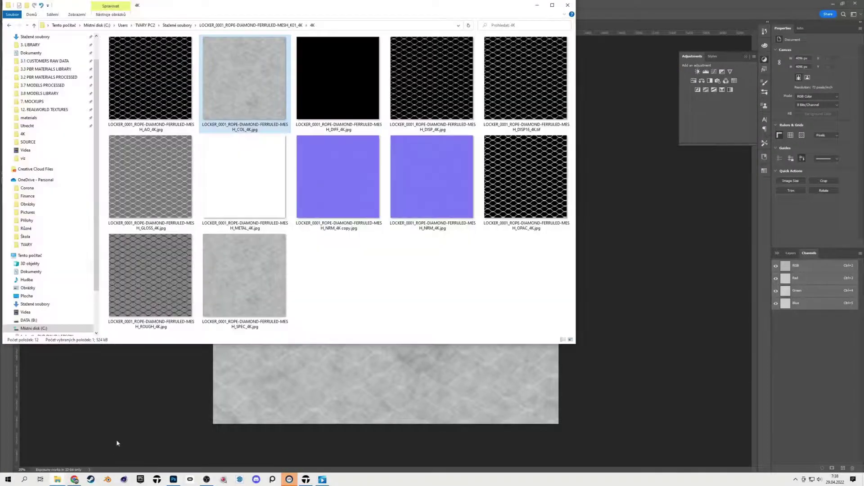
{"action": "left_click", "coordinate": [525, 201]}
{"action": "left_click_drag", "start_coordinate": [514, 190], "coordinate": [509, 406]}
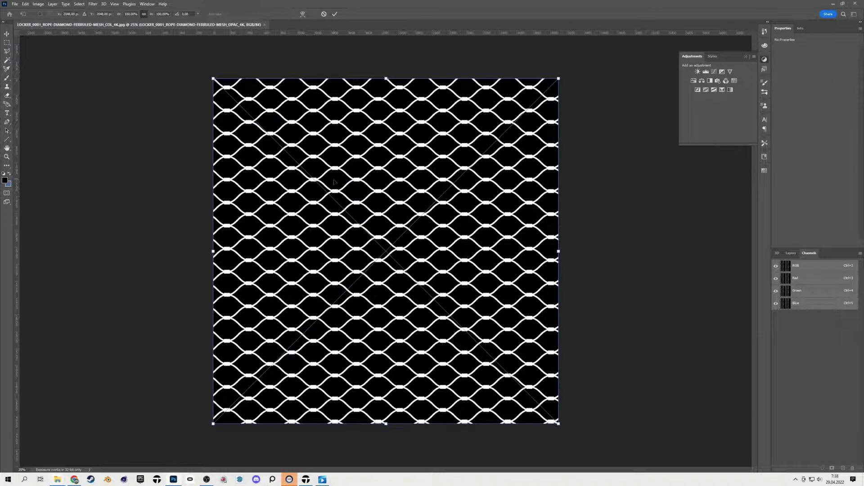
Unlock the background layer under the placed opacity map and select the opacity map's layer.
{"action": "left_click", "coordinate": [791, 254]}
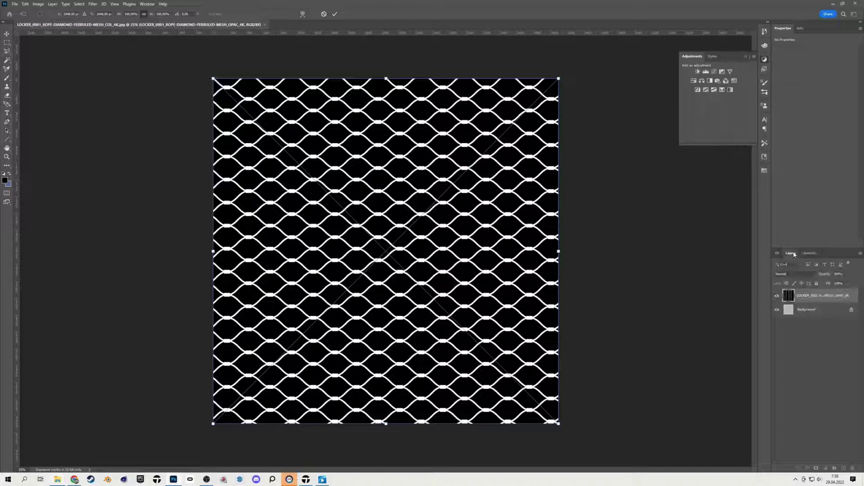
{"action": "left_click", "coordinate": [851, 310]}
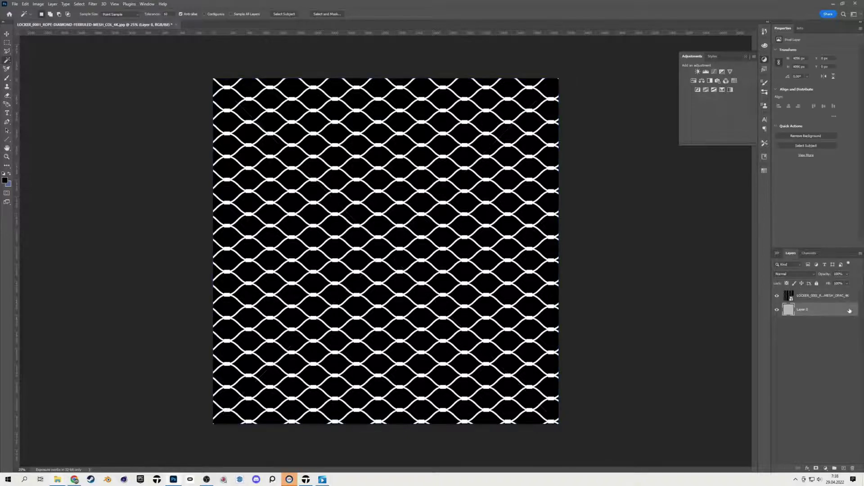
{"action": "left_click", "coordinate": [820, 298]}
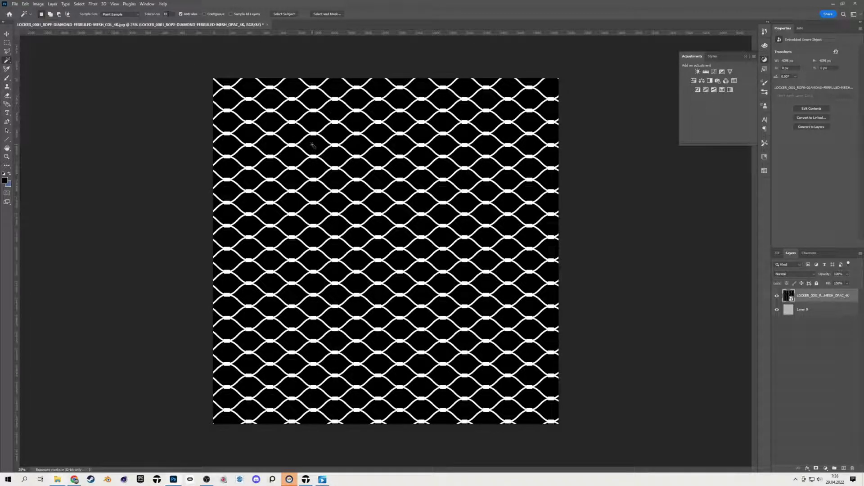
Select the black areas of the opacity map, hide its layer, delete the selected areas from Layer 0 and deselect.
{"action": "left_click", "coordinate": [777, 296]}
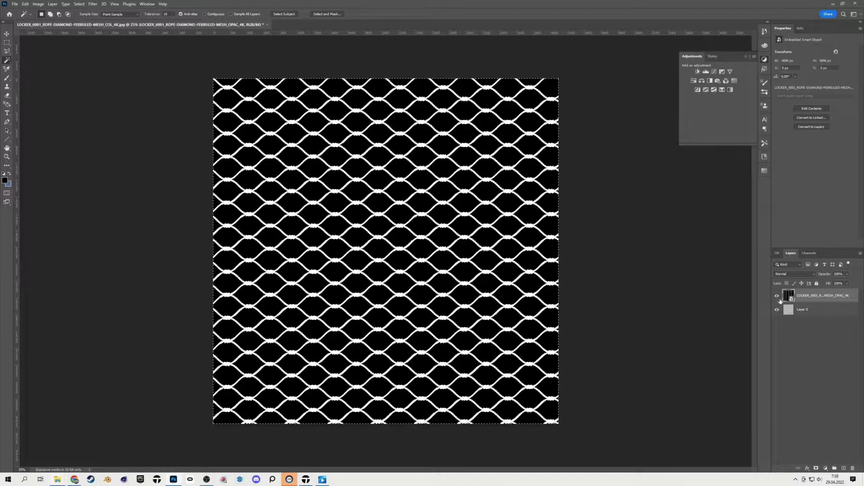
{"action": "left_click", "coordinate": [806, 310]}
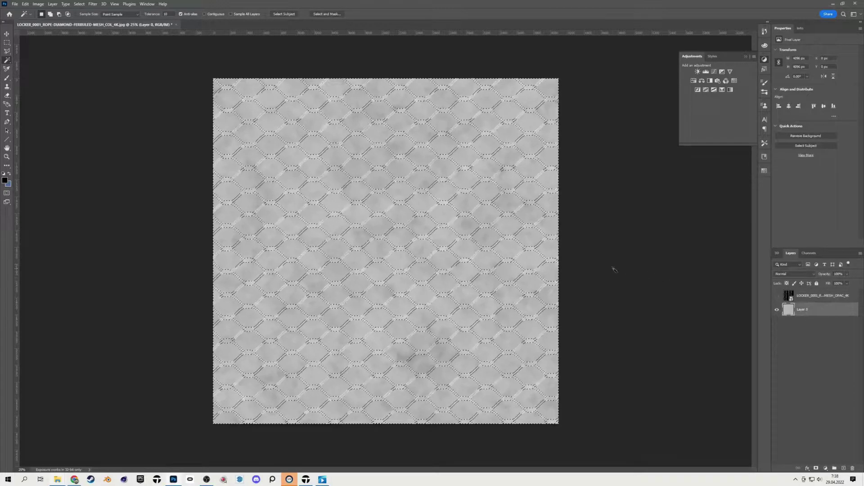
{"action": "key", "text": "Delete"}
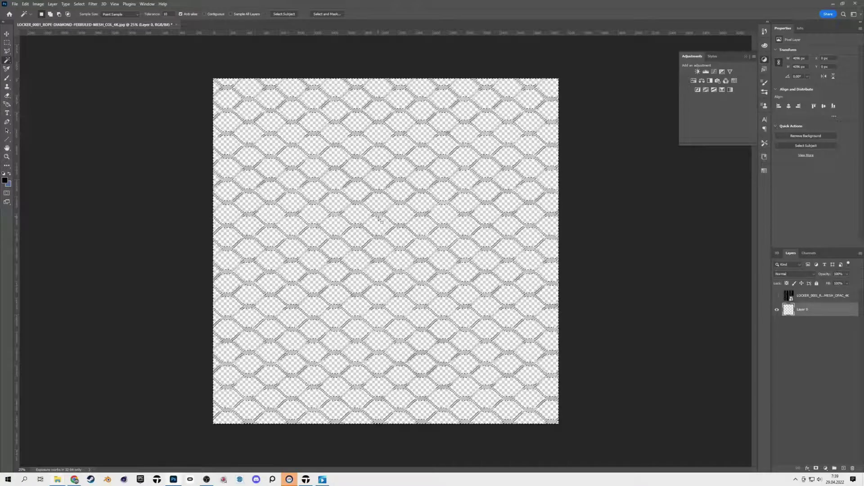
{"action": "key", "text": "ctrl+d"}
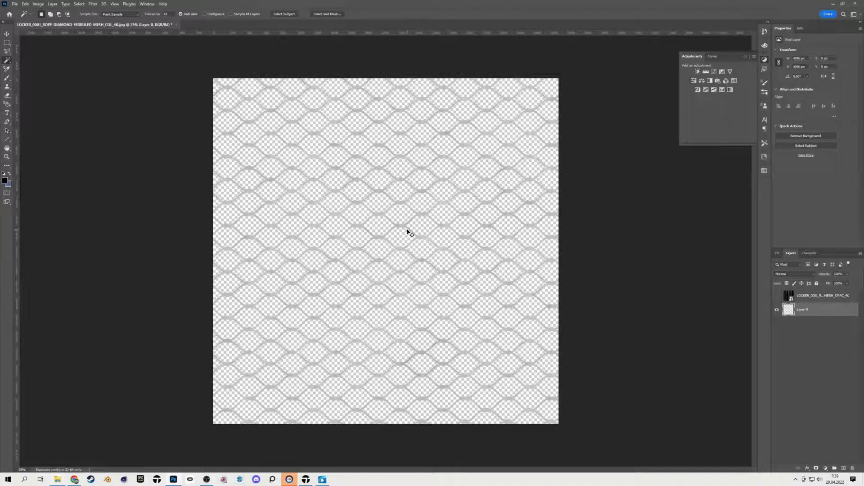
Save a copy of the cut-out color texture as LOCKER_0001_ROPE-DIAMOND-FERRULED-MESH_COL_4K copy.png with the large file size option.
{"action": "key", "text": "ctrl+alt+s"}
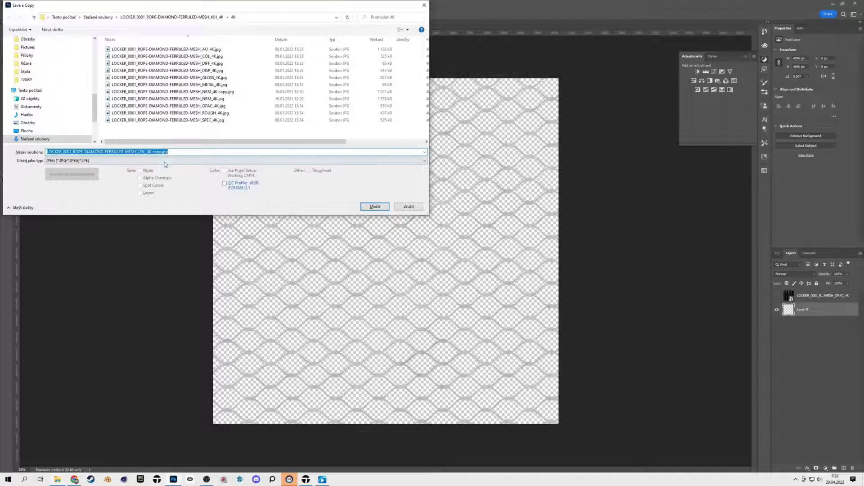
{"action": "left_click", "coordinate": [160, 161]}
{"action": "left_click", "coordinate": [85, 253]}
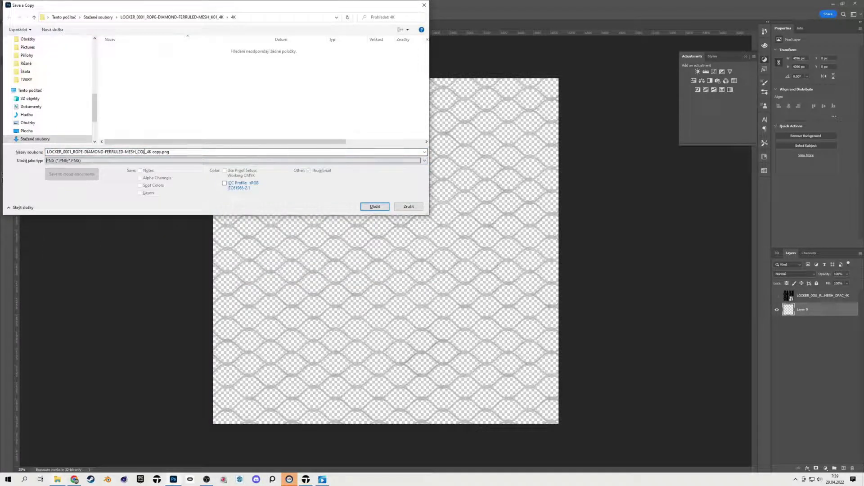
{"action": "left_click", "coordinate": [382, 209]}
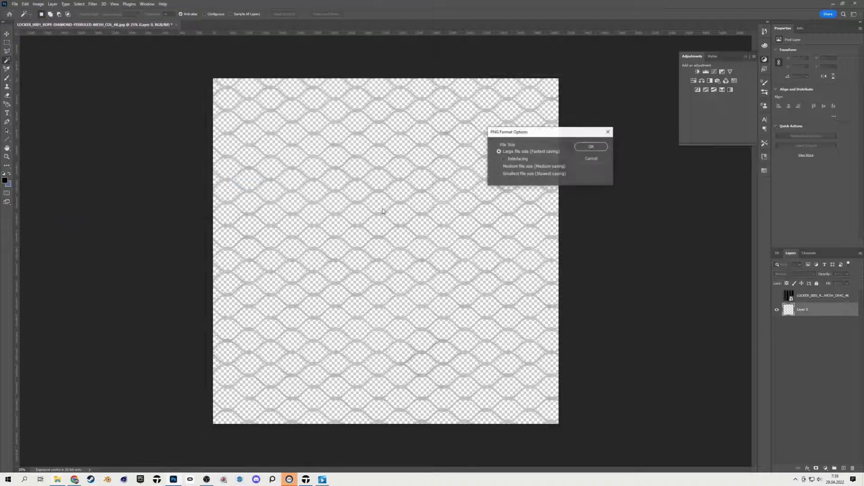
{"action": "left_click", "coordinate": [592, 147]}
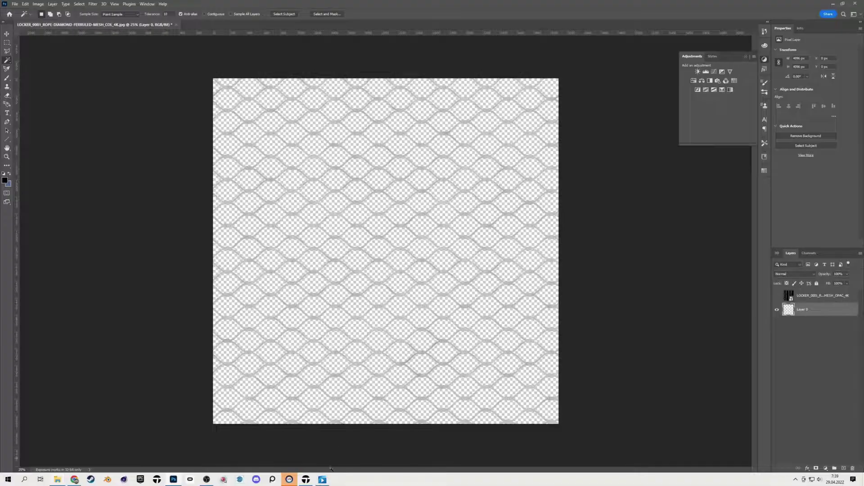
Switch to Twinmotion, load LOCKER_0001_ROPE-DIAMOND-FERRULED-MESH_COL_4K copy.png as the sphere material's color texture and set its scale to 0.36.
{"action": "left_click", "coordinate": [306, 479]}
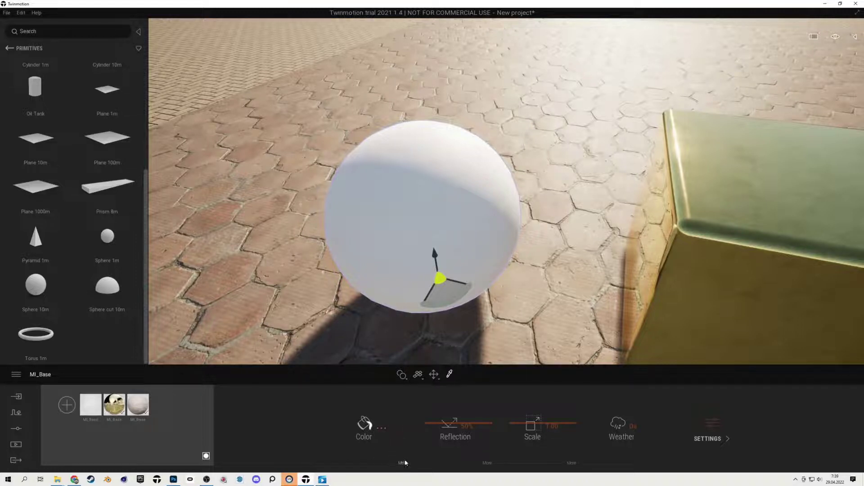
{"action": "left_click", "coordinate": [402, 463]}
{"action": "right_click", "coordinate": [379, 428]}
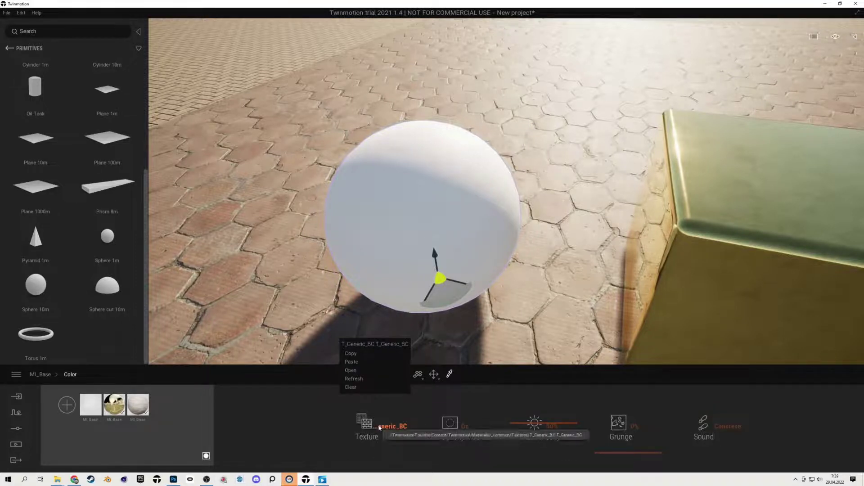
{"action": "left_click", "coordinate": [351, 370]}
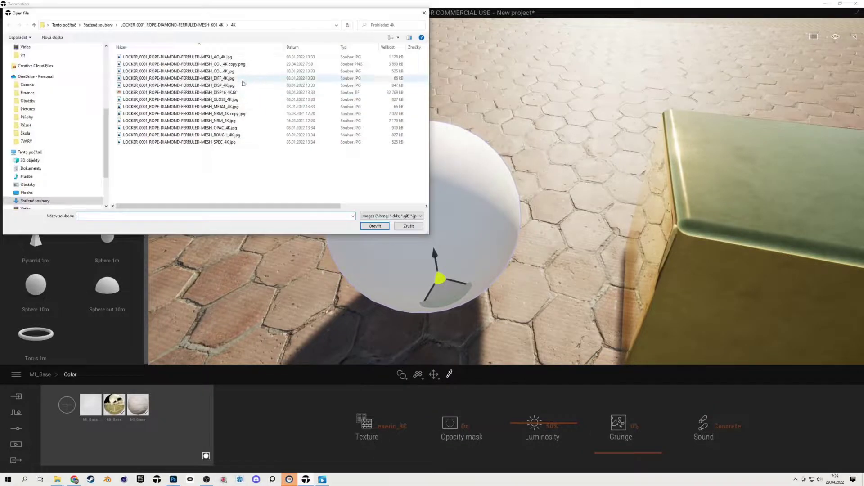
{"action": "left_click", "coordinate": [232, 64]}
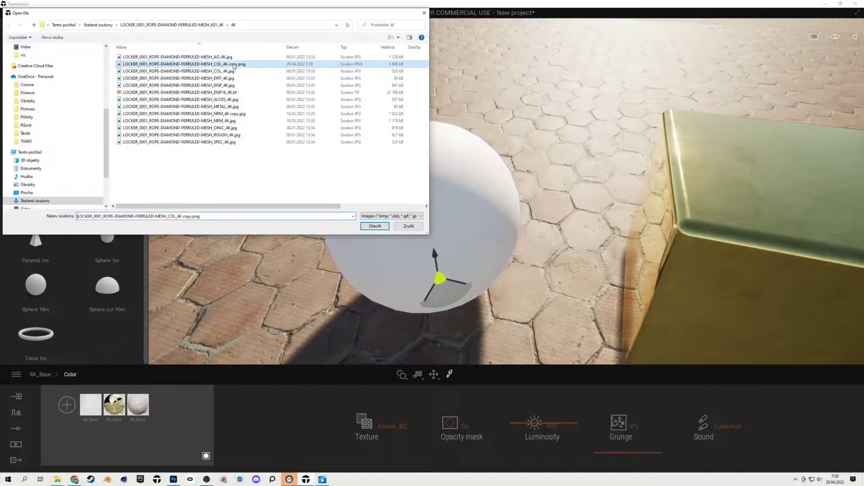
{"action": "left_click", "coordinate": [373, 228]}
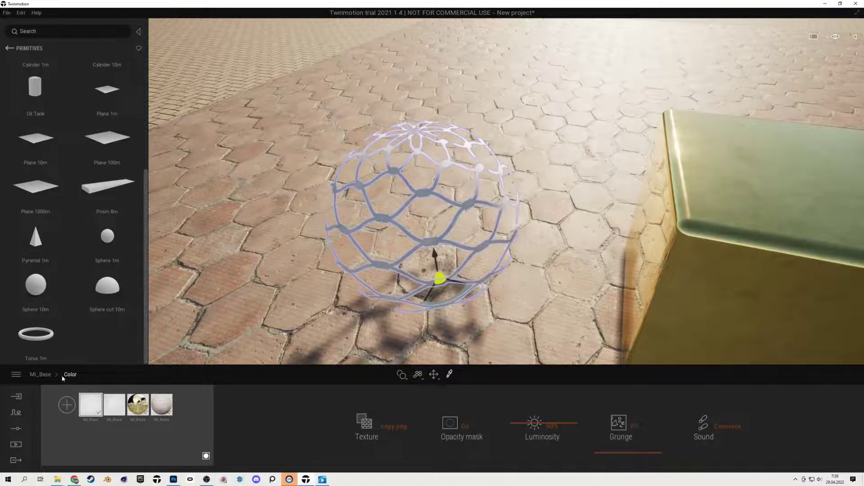
{"action": "left_click", "coordinate": [40, 375]}
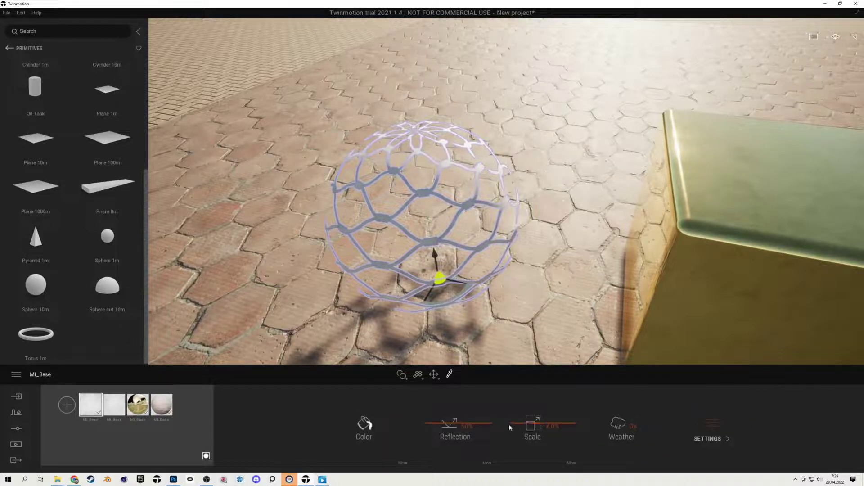
{"action": "left_click_drag", "start_coordinate": [510, 427], "coordinate": [516, 445]}
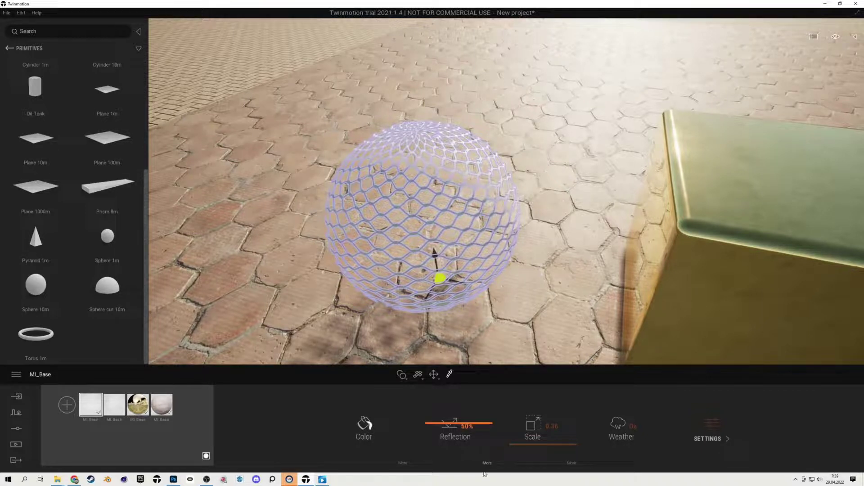
Load LOCKER_0001_ROPE-DIAMOND-FERRULED-MESH_ROUGH_4K.jpg as the sphere material's reflection texture.
{"action": "left_click", "coordinate": [486, 463]}
{"action": "right_click", "coordinate": [533, 423]}
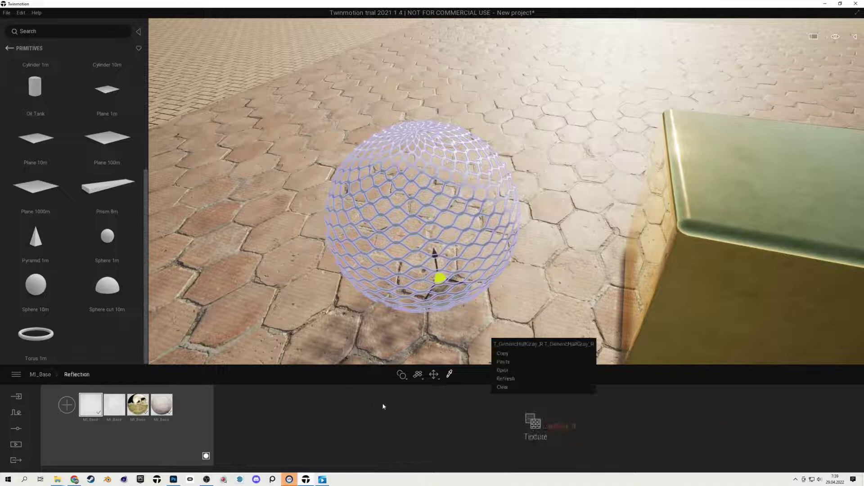
{"action": "left_click", "coordinate": [503, 370]}
{"action": "left_click", "coordinate": [230, 137]}
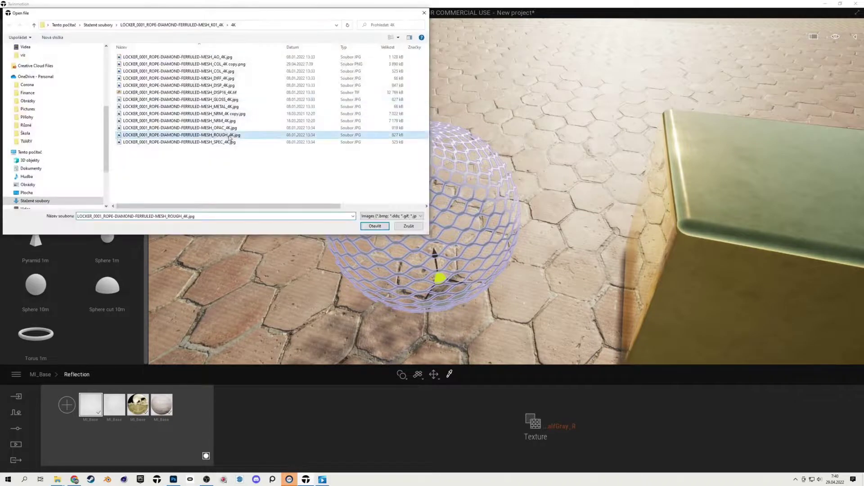
{"action": "left_click", "coordinate": [386, 227]}
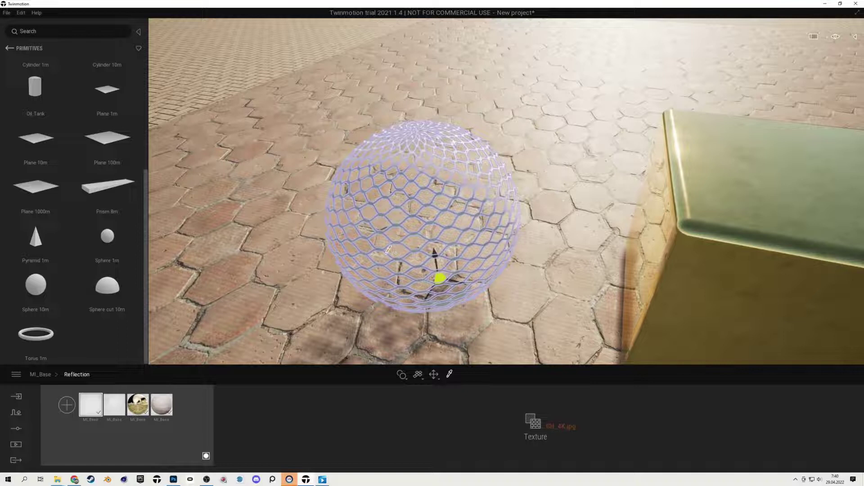
{"action": "left_click", "coordinate": [40, 374]}
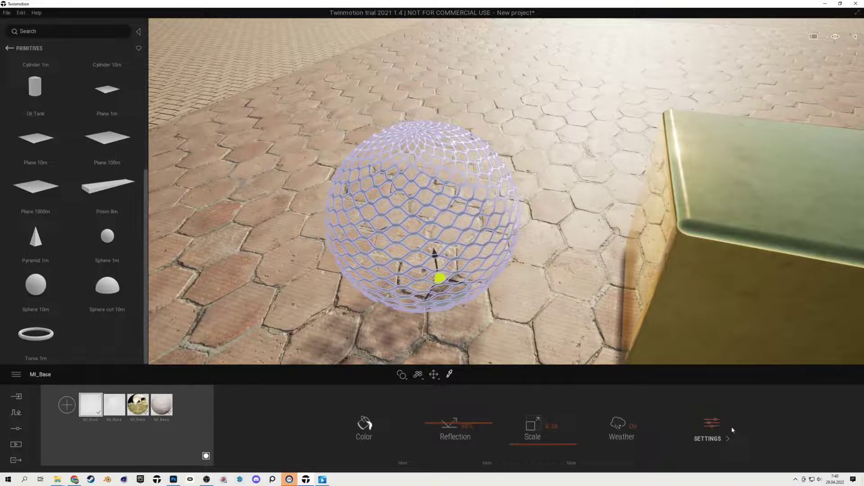
Turn on metalness for the sphere material and load LOCKER_0001_ROPE-DIAMOND-FERRULED-MESH_METAL_4K.jpg as its metalness texture.
{"action": "left_click", "coordinate": [732, 429]}
{"action": "left_click", "coordinate": [576, 442]}
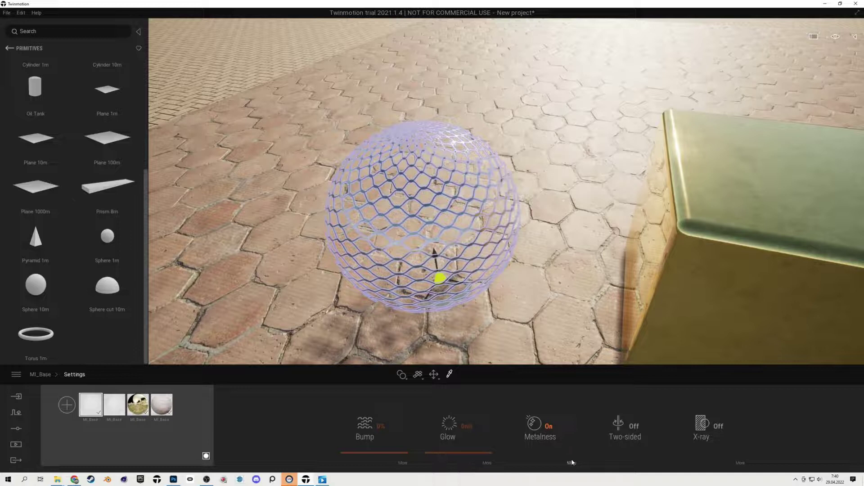
{"action": "left_click", "coordinate": [571, 463]}
{"action": "left_click", "coordinate": [556, 427]}
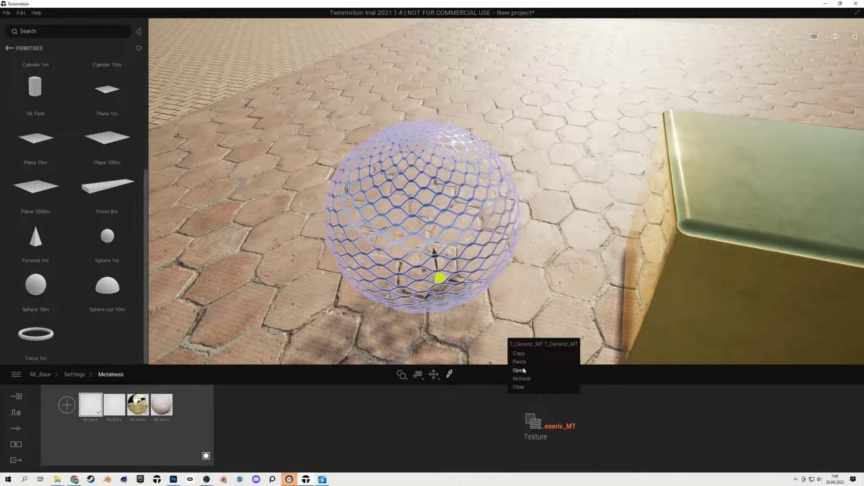
{"action": "left_click", "coordinate": [519, 370]}
{"action": "left_click", "coordinate": [218, 107]}
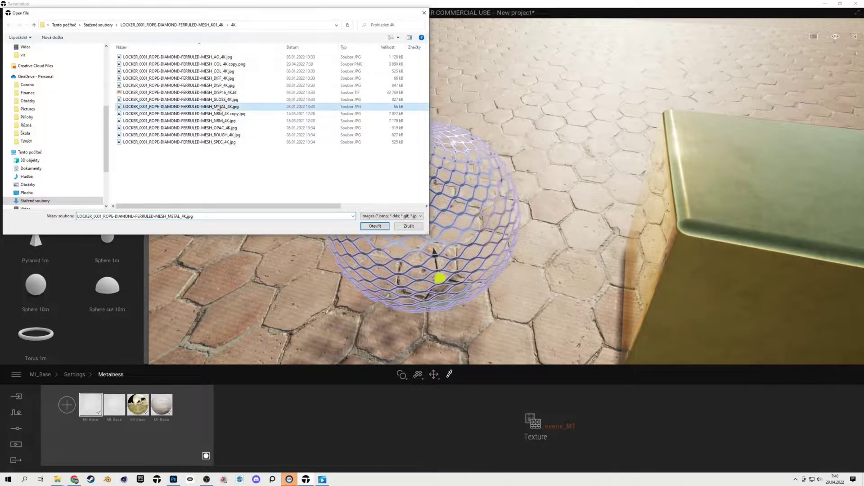
{"action": "left_click", "coordinate": [375, 226]}
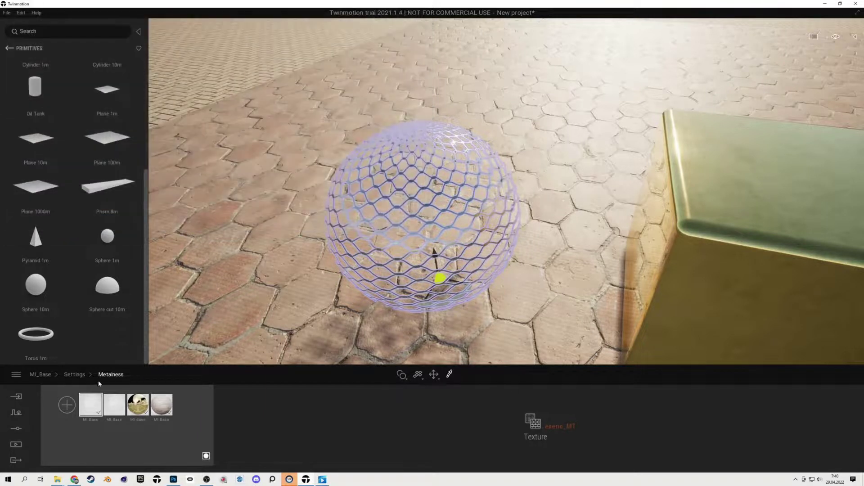
{"action": "left_click", "coordinate": [74, 375]}
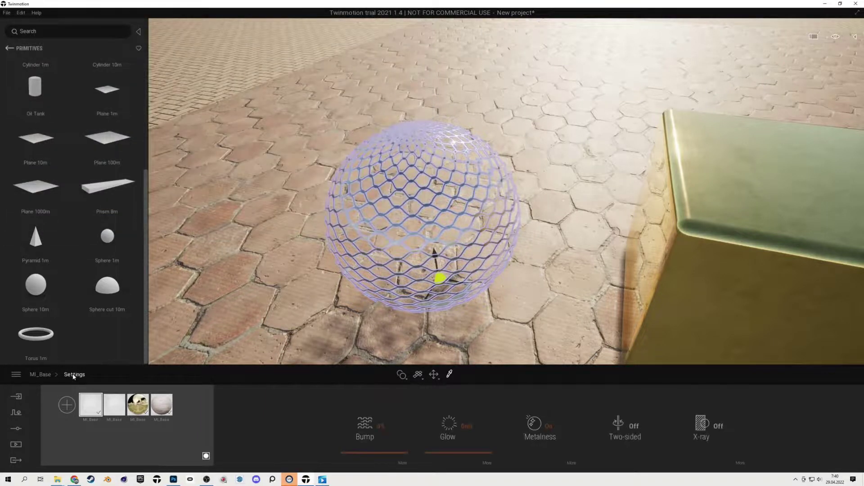
{"action": "left_click", "coordinate": [51, 376]}
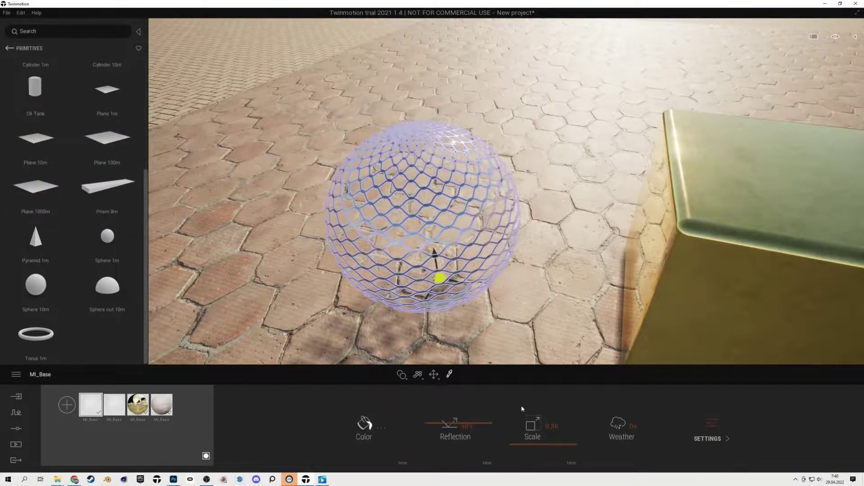
Load LOCKER_0001_ROPE-DIAMOND-FERRULED-MESH_NRM_4K copy.jpg as the sphere material's normal map and set the bump to 100%.
{"action": "left_click", "coordinate": [718, 433]}
{"action": "left_click", "coordinate": [403, 462]}
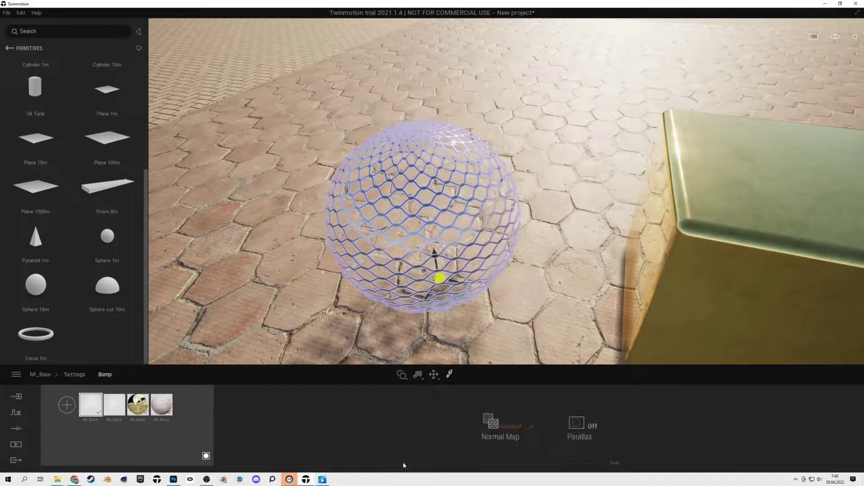
{"action": "left_click", "coordinate": [510, 431]}
{"action": "left_click", "coordinate": [472, 378]}
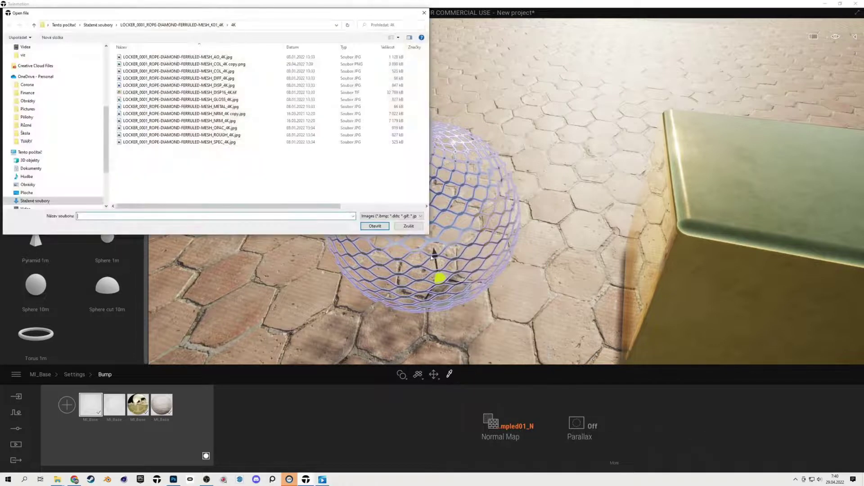
{"action": "left_click", "coordinate": [256, 114]}
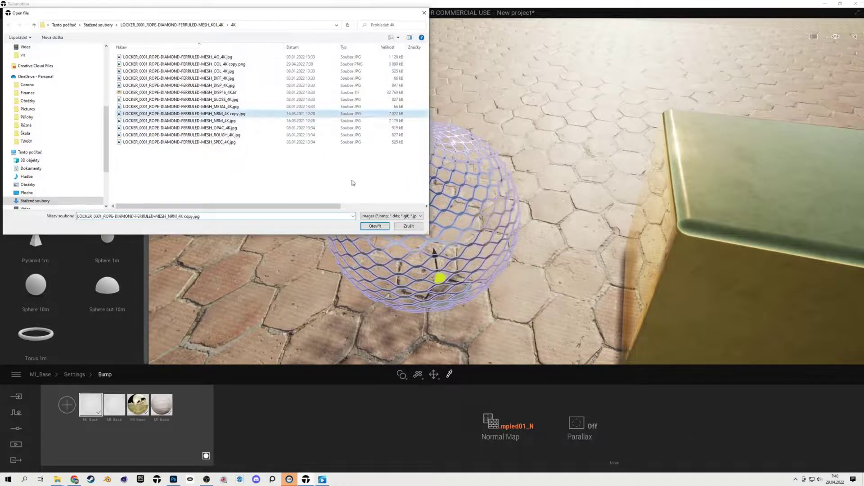
{"action": "left_click", "coordinate": [375, 226]}
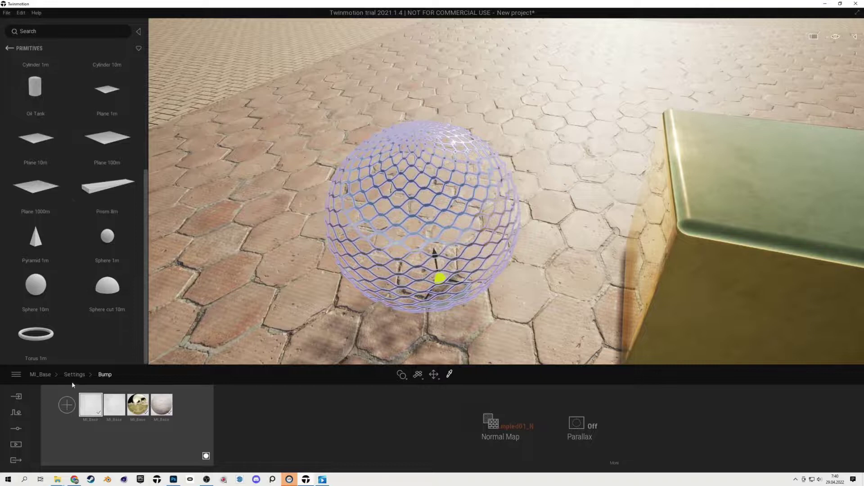
{"action": "left_click", "coordinate": [74, 375]}
{"action": "left_click_drag", "start_coordinate": [356, 455], "coordinate": [368, 375]}
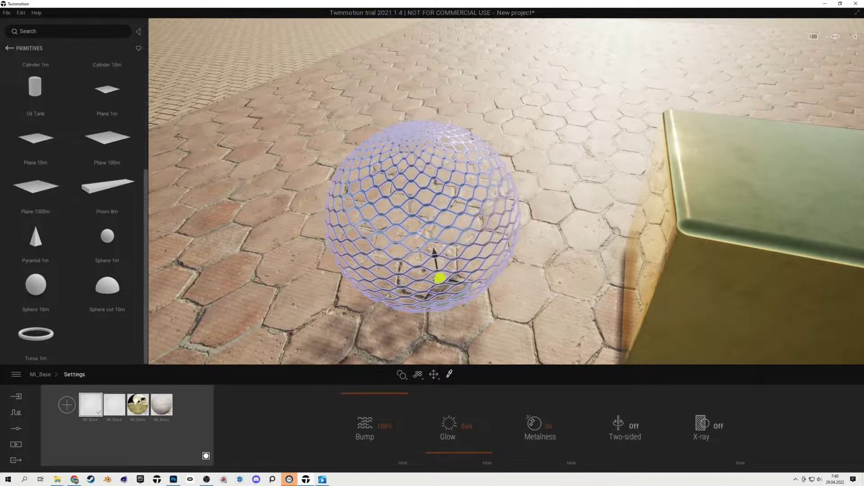
Inspect the rope mesh on the sphere up close and make its material two-sided.
{"action": "middle_click_drag", "start_coordinate": [408, 238], "coordinate": [405, 189], "text": "shift"}
{"action": "scroll", "coordinate": [400, 235], "scroll_direction": "up", "scroll_amount": 3}
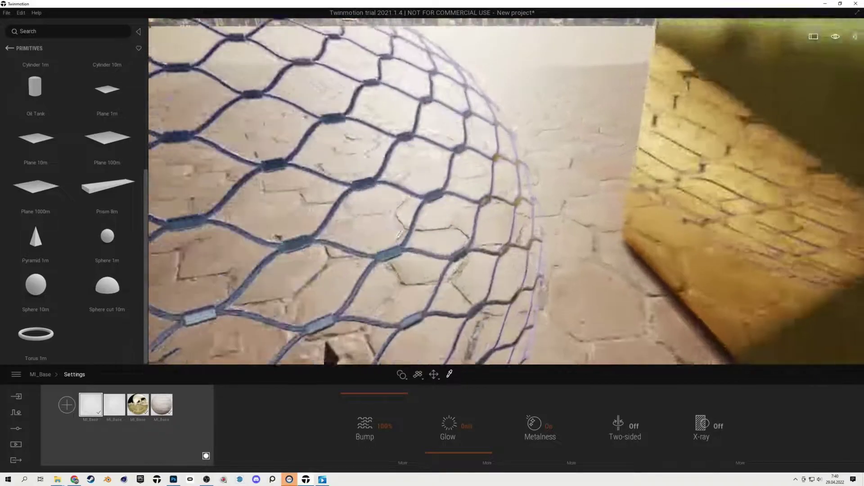
{"action": "scroll", "coordinate": [399, 235], "scroll_direction": "down", "scroll_amount": 3}
{"action": "middle_click_drag", "start_coordinate": [400, 235], "coordinate": [473, 261]}
{"action": "left_click_drag", "start_coordinate": [401, 351], "coordinate": [392, 347]}
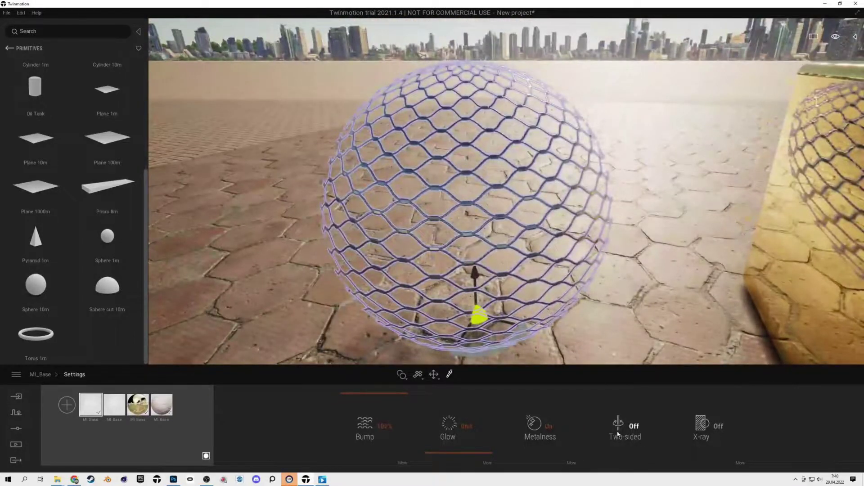
{"action": "middle_click_drag", "start_coordinate": [520, 225], "coordinate": [531, 297], "text": "shift"}
{"action": "middle_click_drag", "start_coordinate": [484, 310], "coordinate": [486, 236], "text": "shift"}
{"action": "left_click_drag", "start_coordinate": [478, 250], "coordinate": [476, 266]}
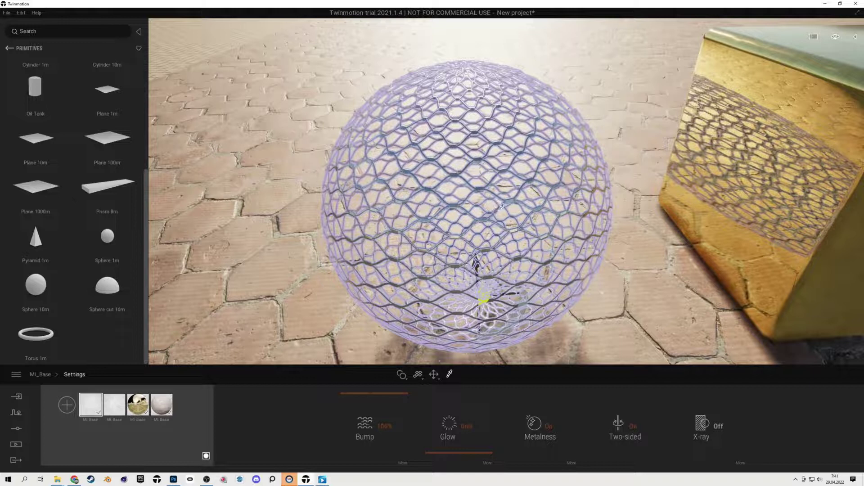
Stretch the mesh texture to about 1.62 on X and 1.34 on Y, and offset it along both axes.
{"action": "left_click", "coordinate": [45, 375]}
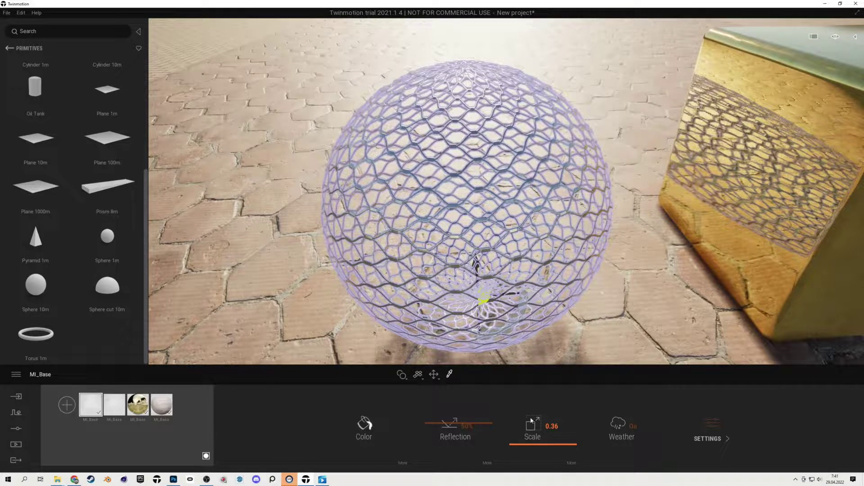
{"action": "left_click", "coordinate": [573, 462]}
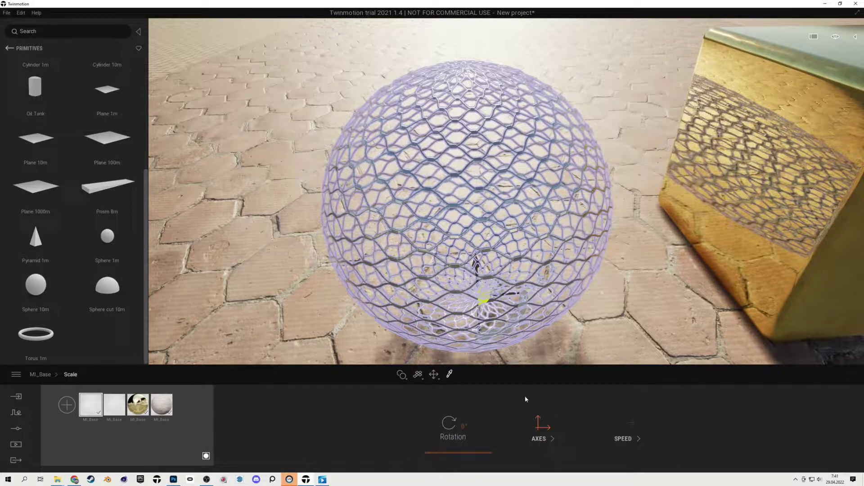
{"action": "left_click", "coordinate": [543, 428]}
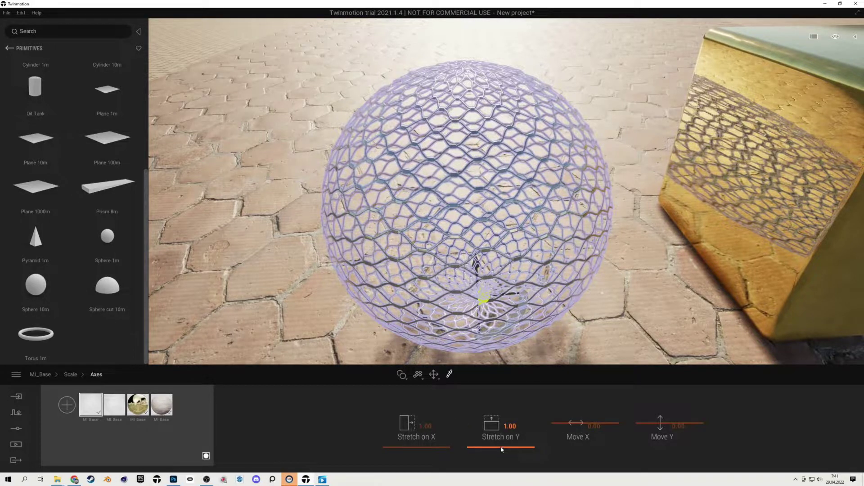
{"action": "left_click_drag", "start_coordinate": [501, 449], "coordinate": [440, 443]}
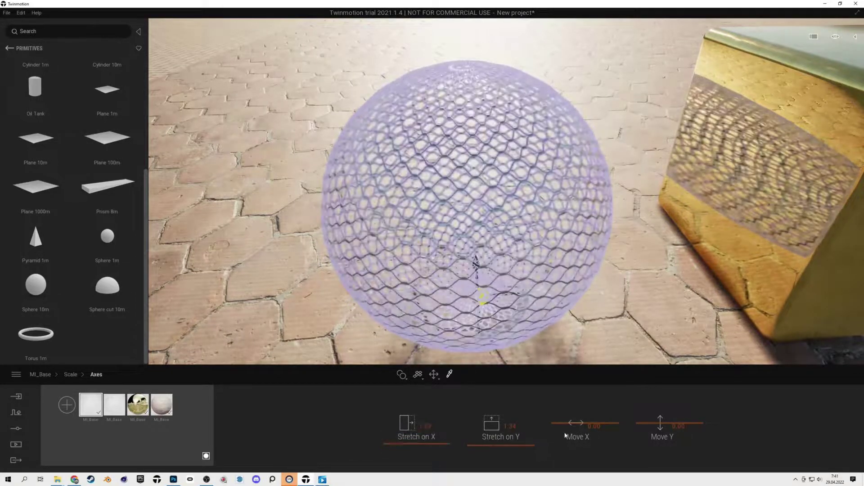
{"action": "left_click_drag", "start_coordinate": [567, 427], "coordinate": [644, 427]}
{"action": "scroll", "coordinate": [402, 242], "scroll_direction": "down", "scroll_amount": 5}
{"action": "scroll", "coordinate": [402, 242], "scroll_direction": "up", "scroll_amount": 5}
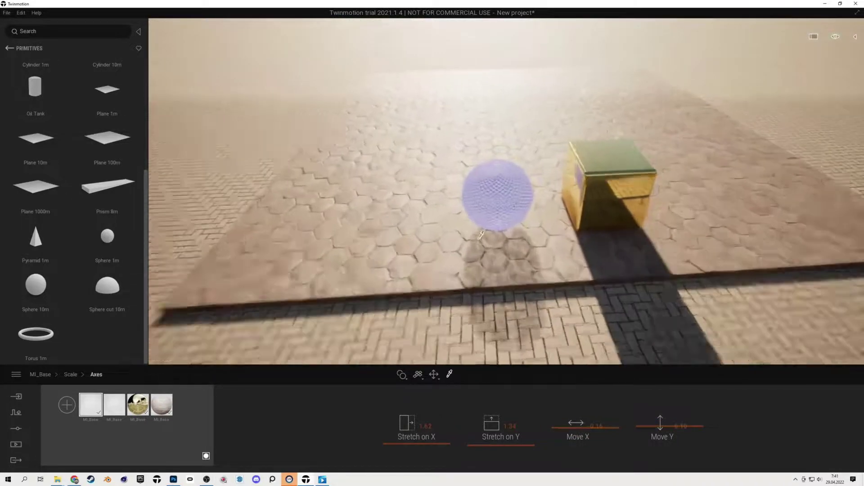